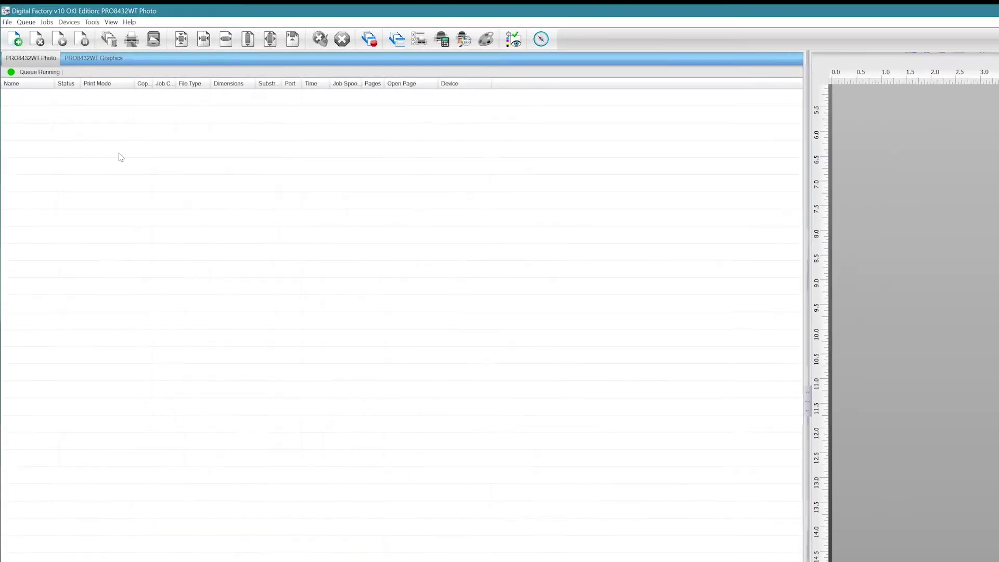
- Import the Rusty truck image as a job through File > Import File
left_click(10, 24)
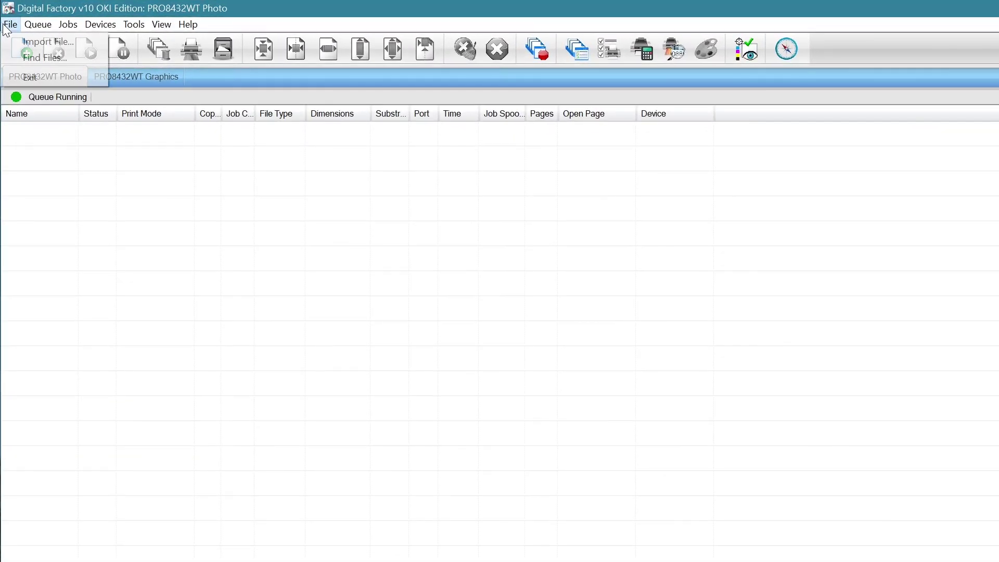
left_click(30, 43)
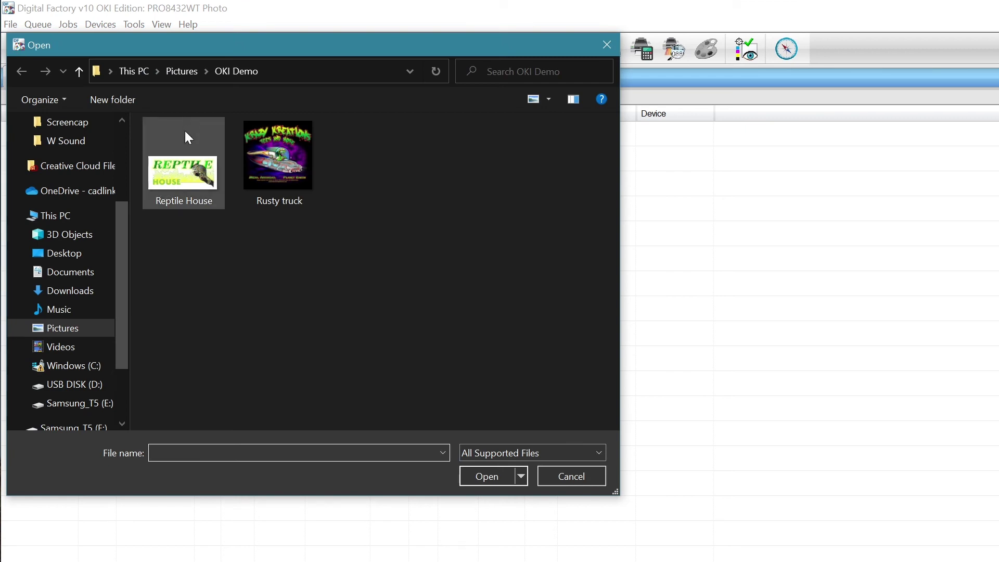
double_click(291, 166)
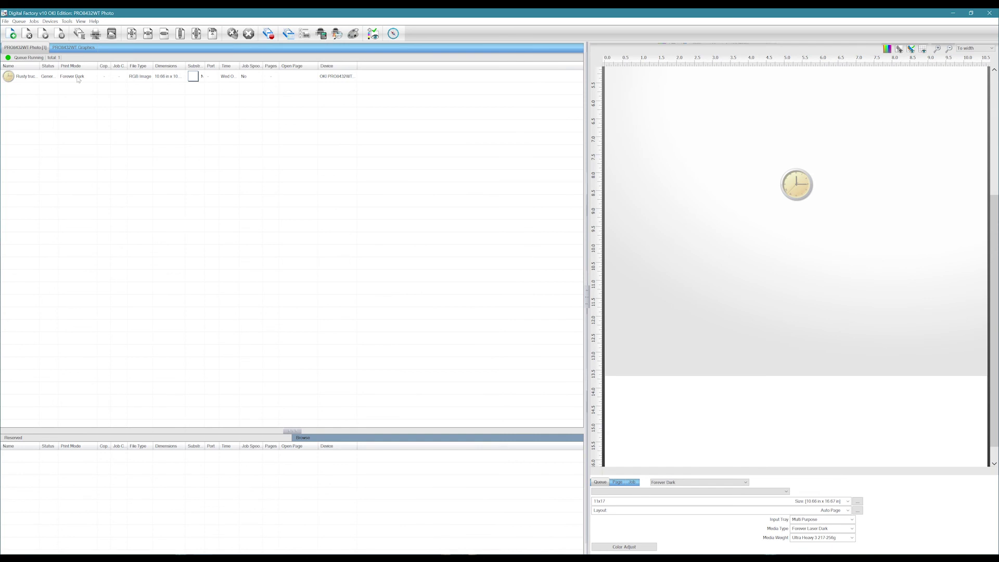
- Set the Rusty truck job's print mode to Forever Dark and accept the property reset
left_click(78, 79)
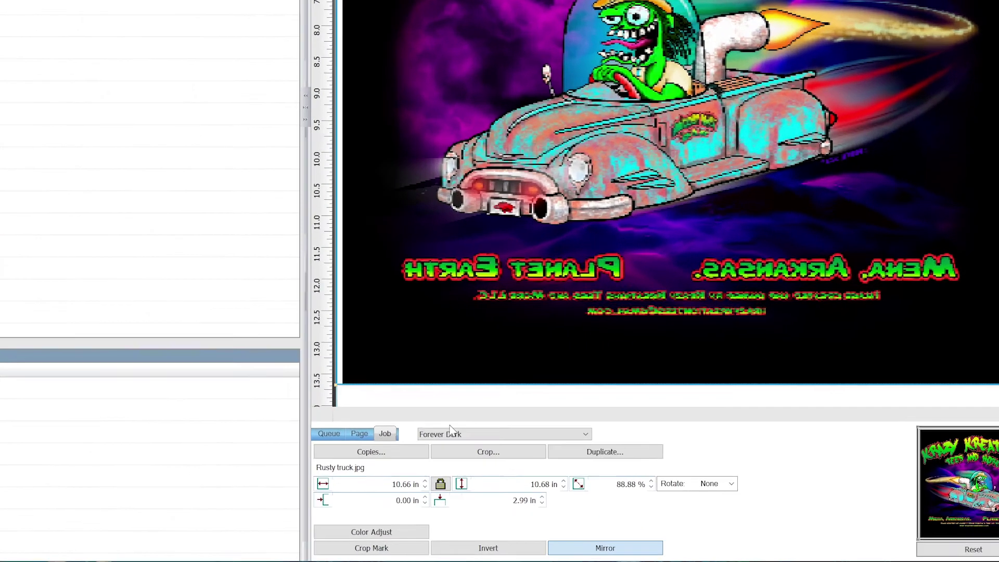
left_click(412, 418)
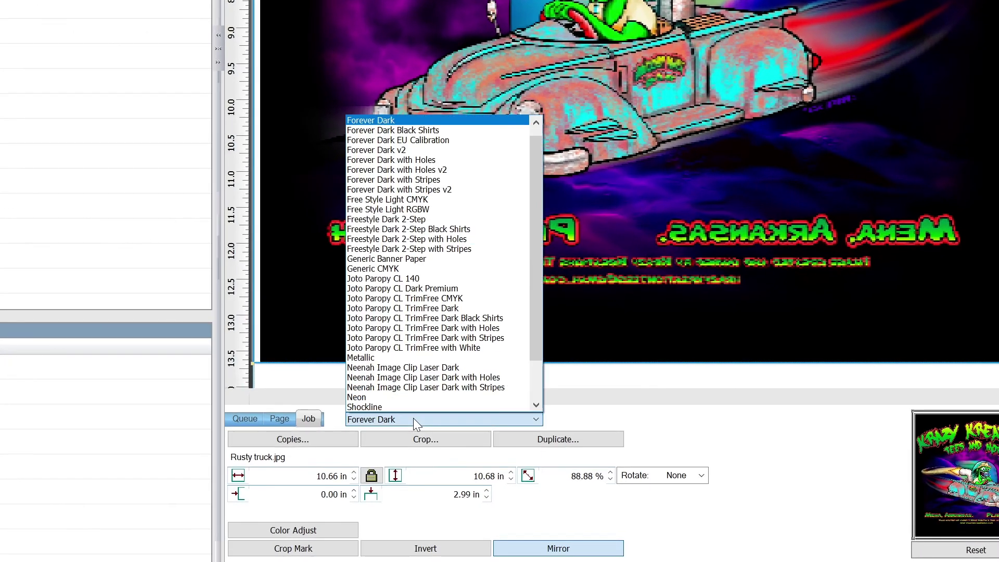
left_click(387, 120)
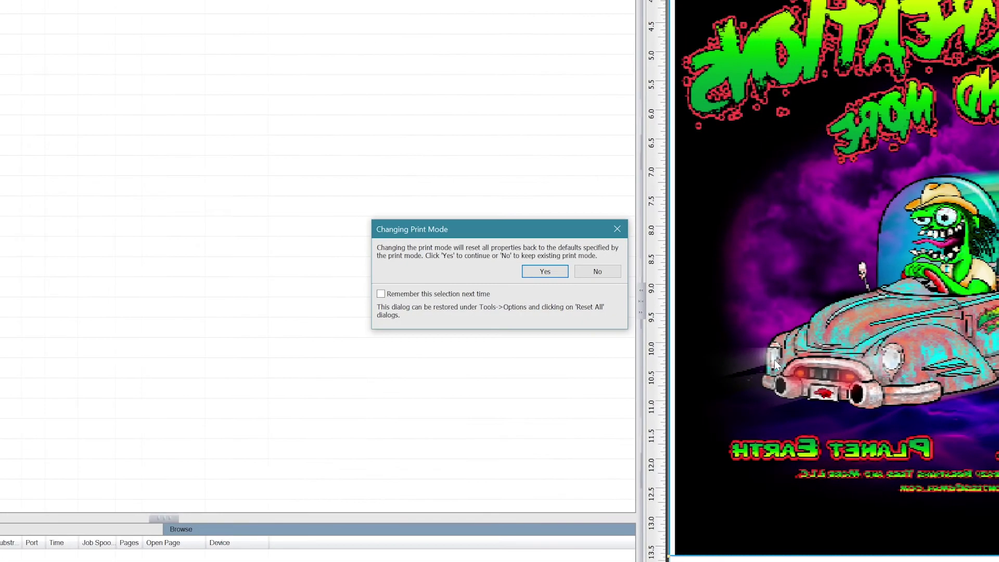
left_click(545, 272)
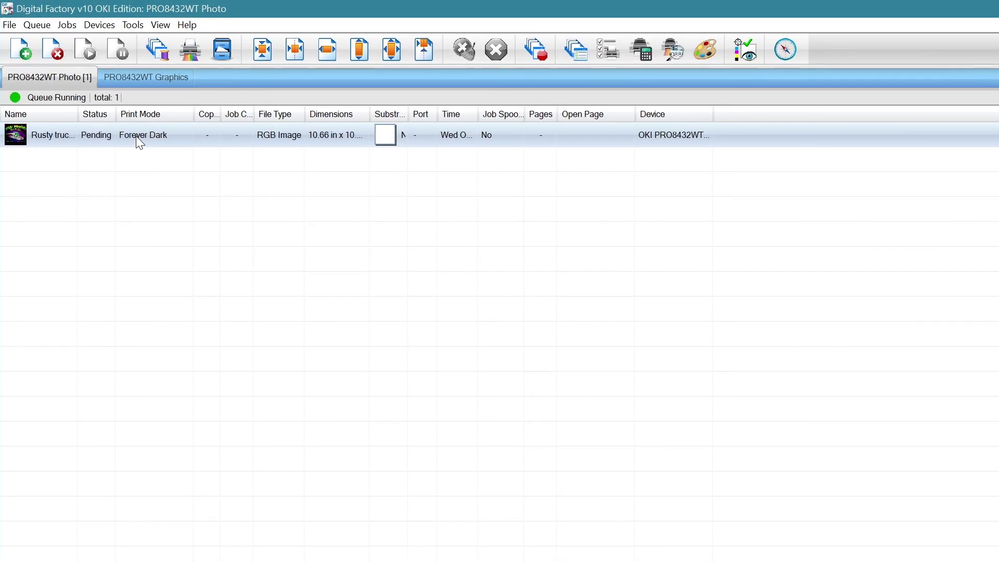
- Apply KnockMeBlackOut to the Rusty truck job with the Transparent option
right_click(136, 136)
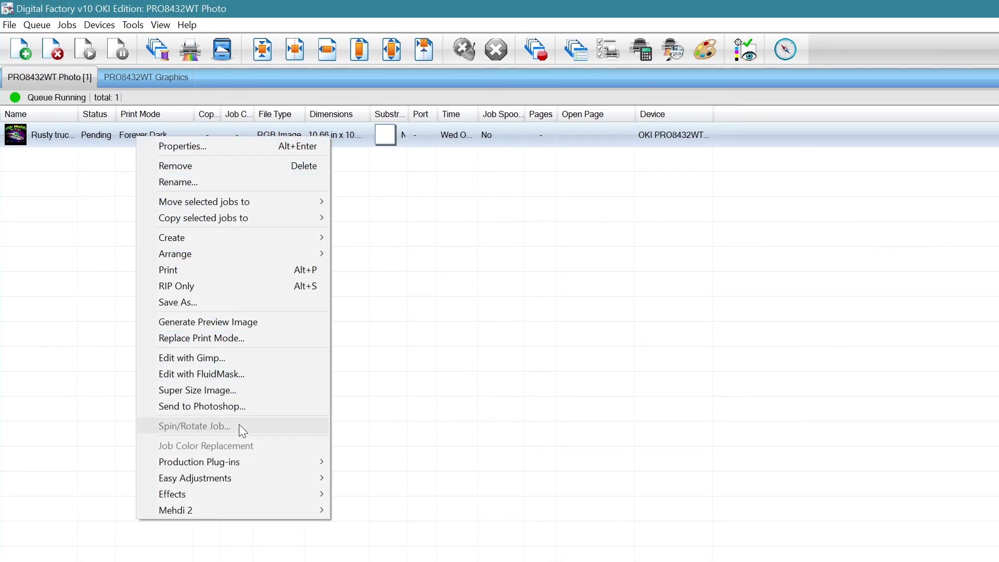
mouse_move(198, 461)
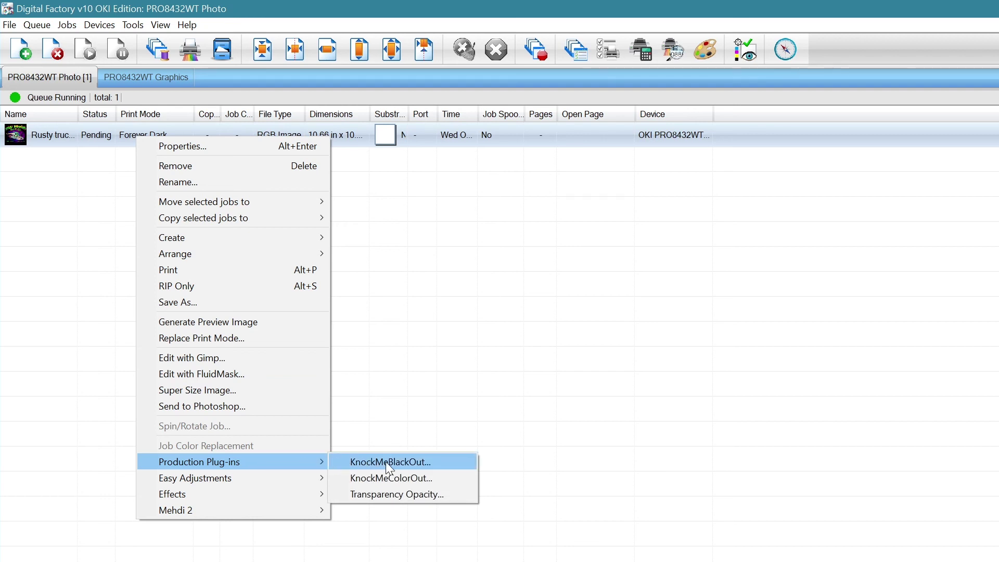
left_click(387, 461)
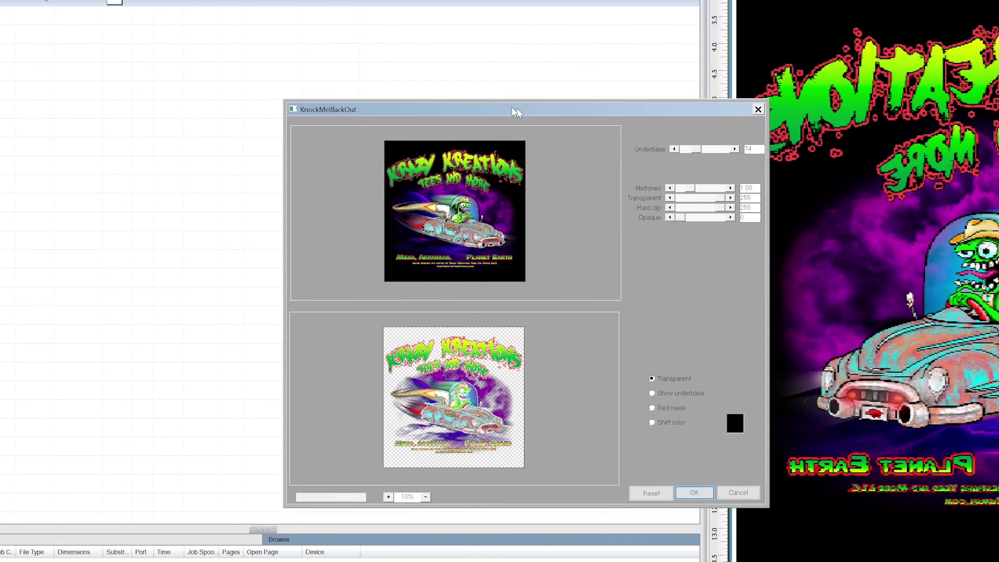
left_click_drag(559, 116, 433, 97)
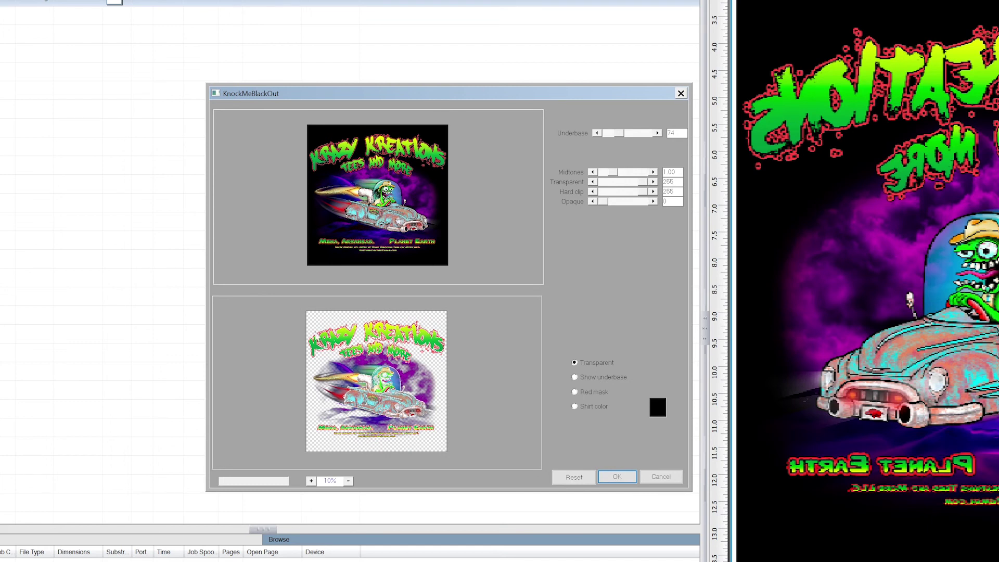
left_click(614, 477)
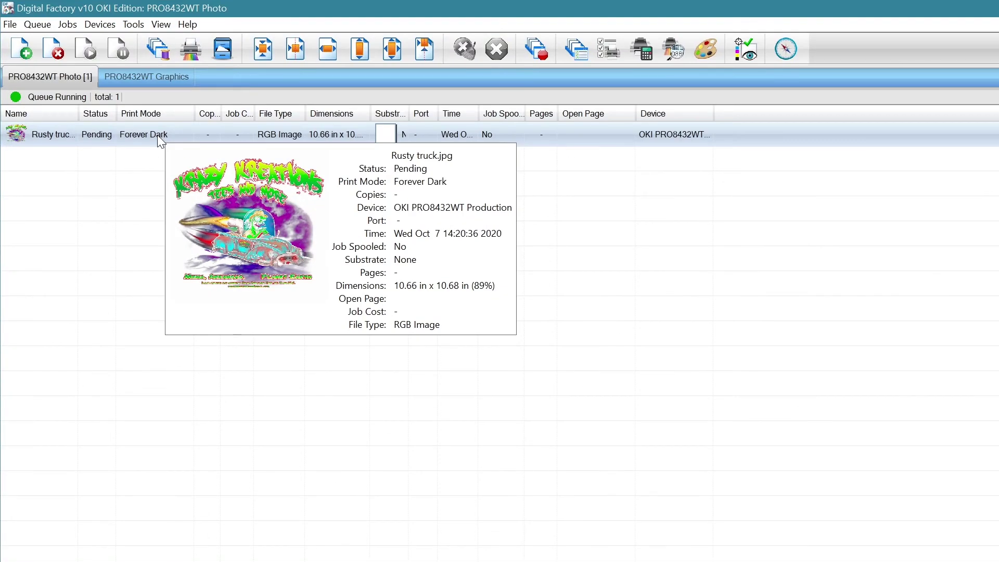
right_click(157, 135)
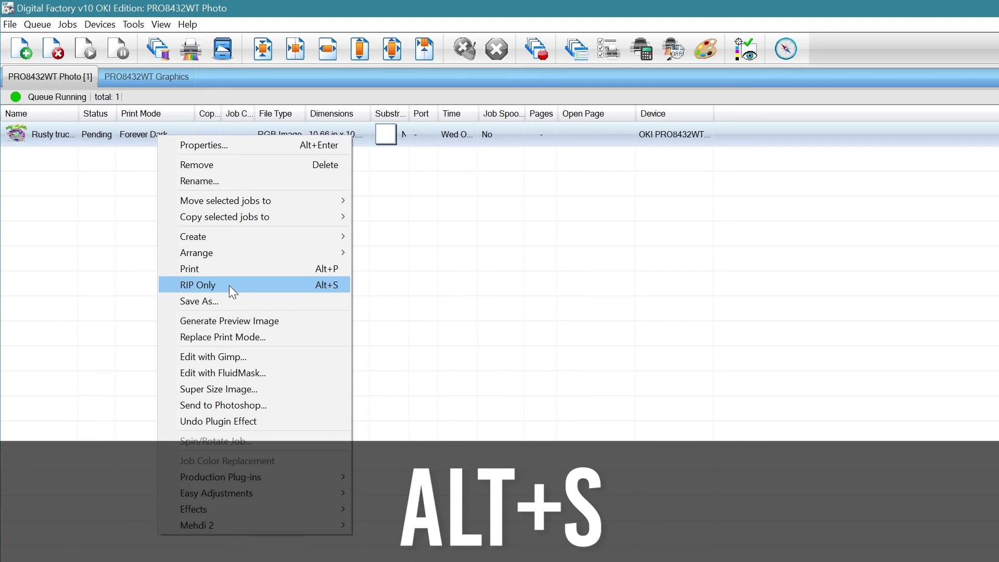
- Rip the Rusty truck job with RIP Only so it is held in the queue
left_click(229, 285)
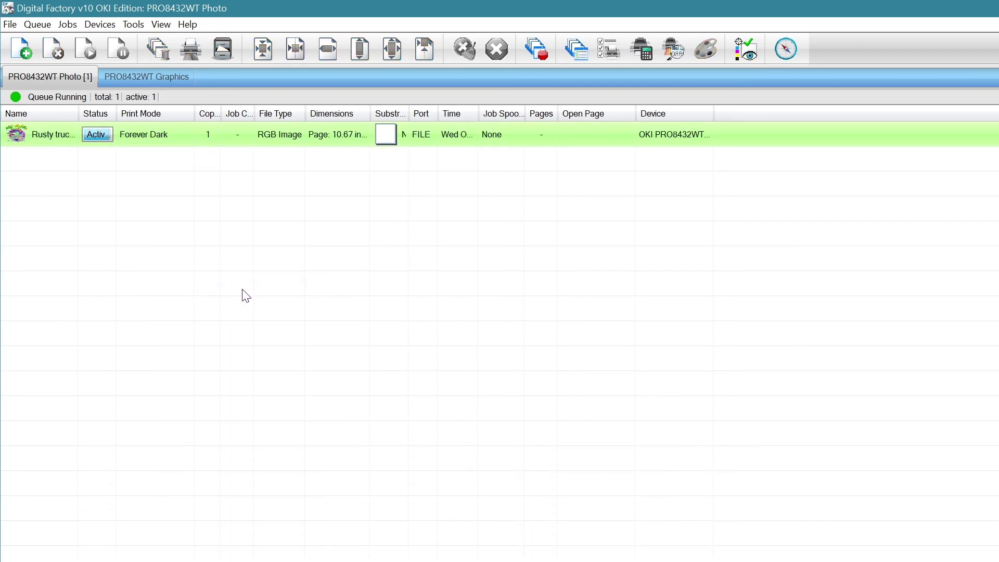
- View the ripped Rusty truck job's raw data, dismissing the colour warning
right_click(154, 138)
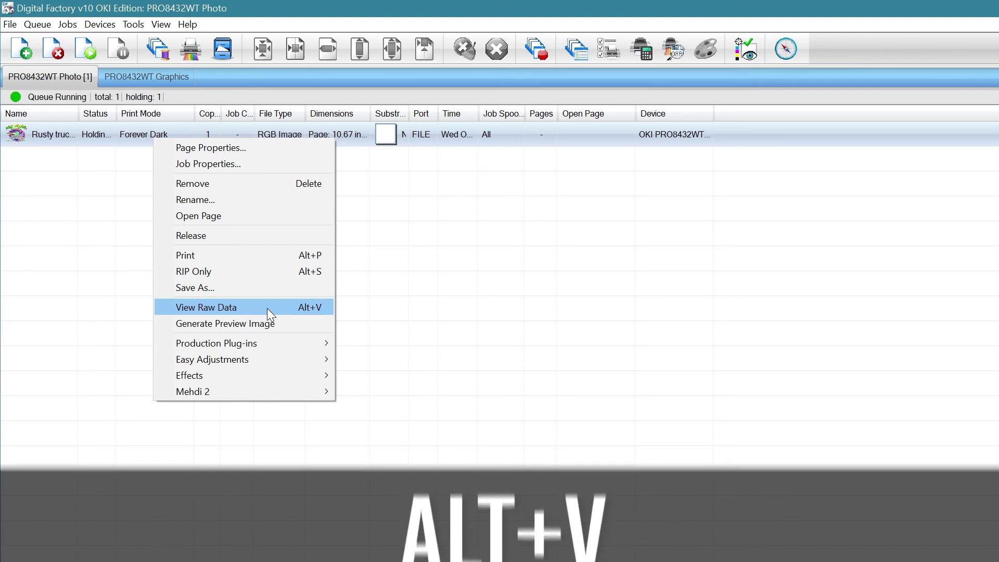
left_click(267, 309)
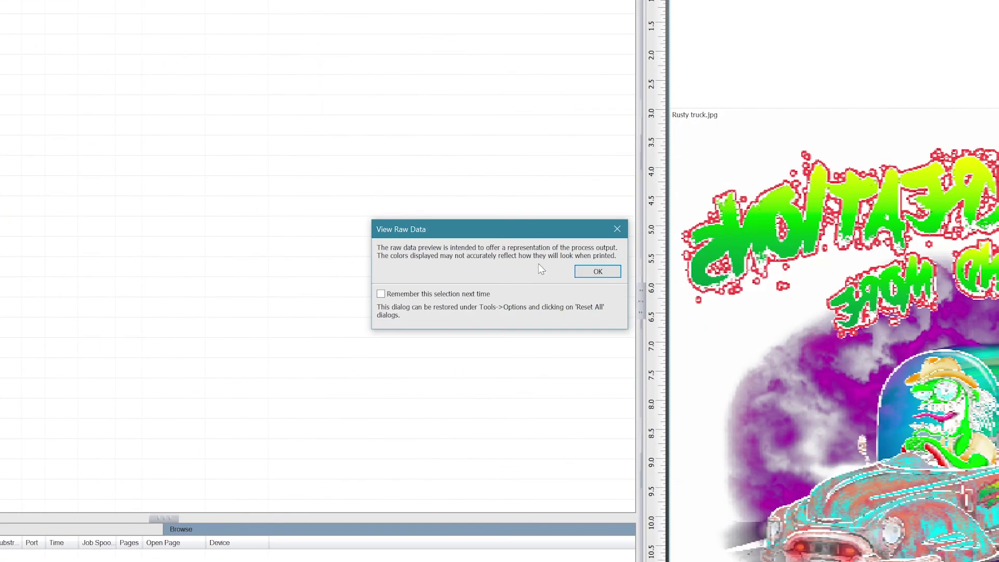
left_click(591, 272)
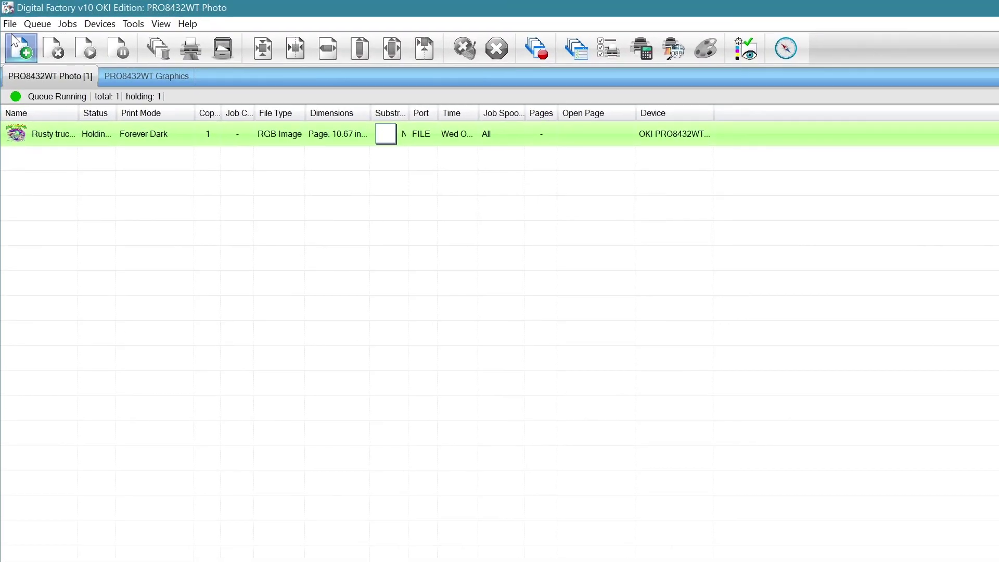
- Import the Rusty truck image again as a second job
left_click(10, 26)
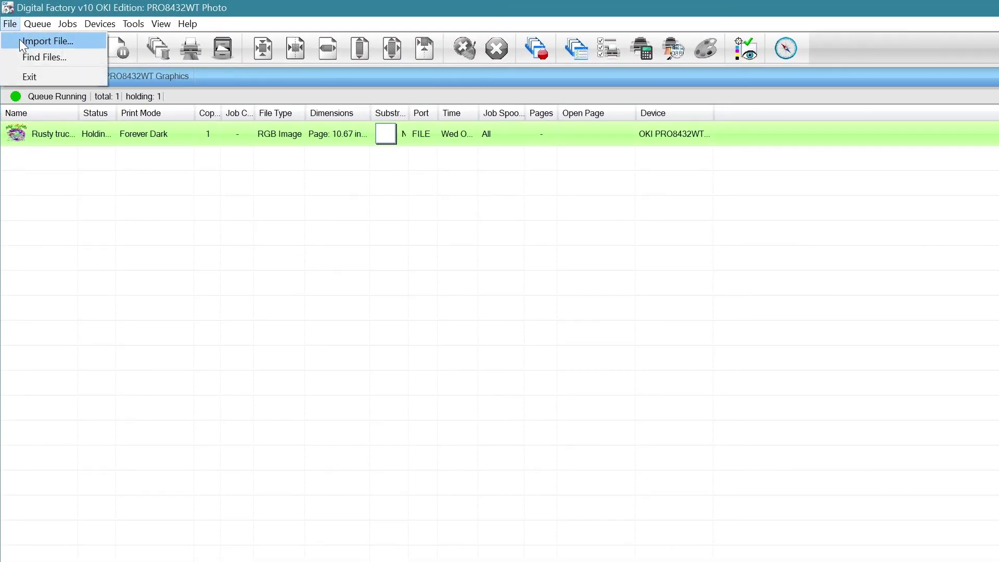
left_click(20, 40)
left_click(270, 160)
double_click(270, 159)
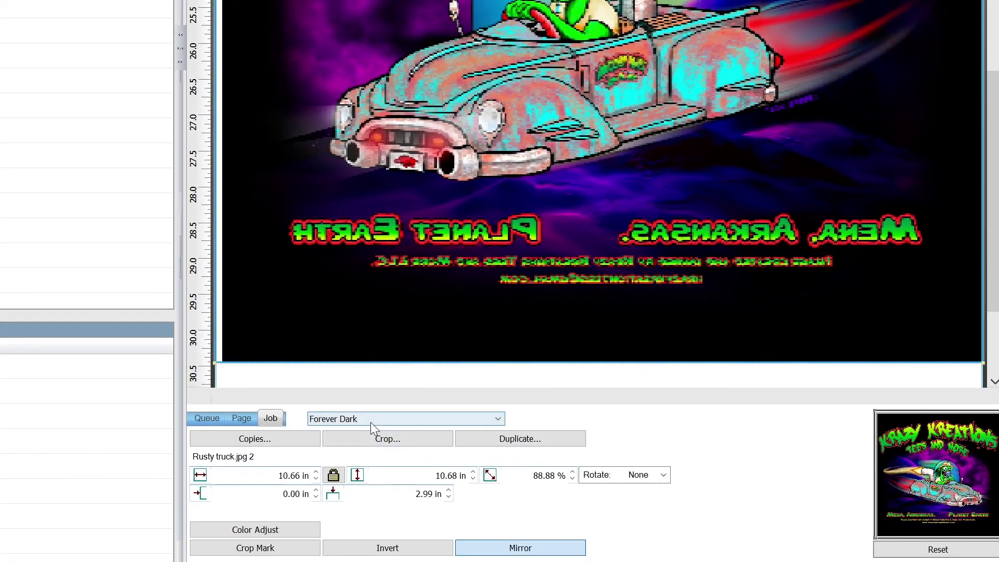
- Set the second job's print mode to Forever Dark Black Shirts and accept the defaults reset
left_click(371, 419)
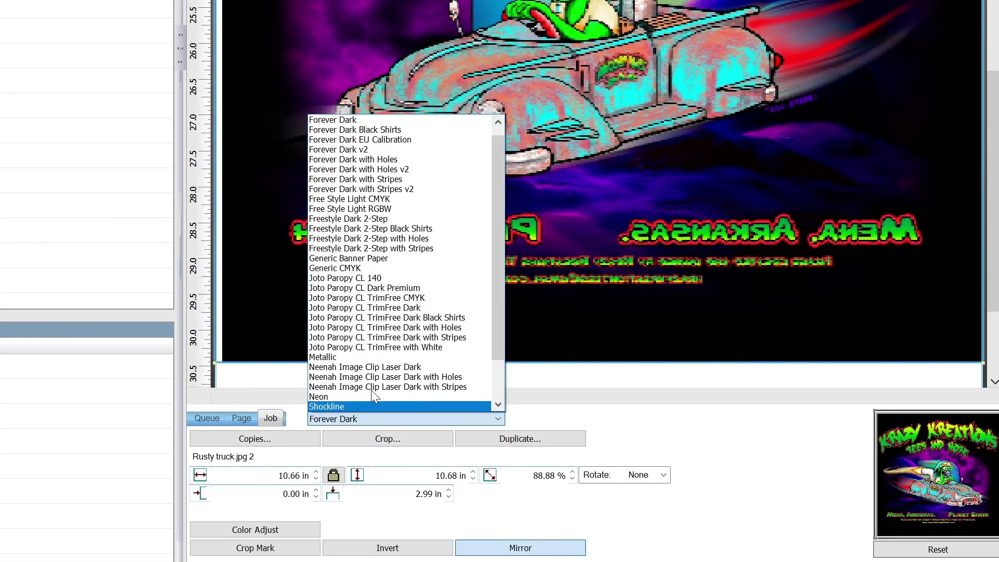
left_click(372, 127)
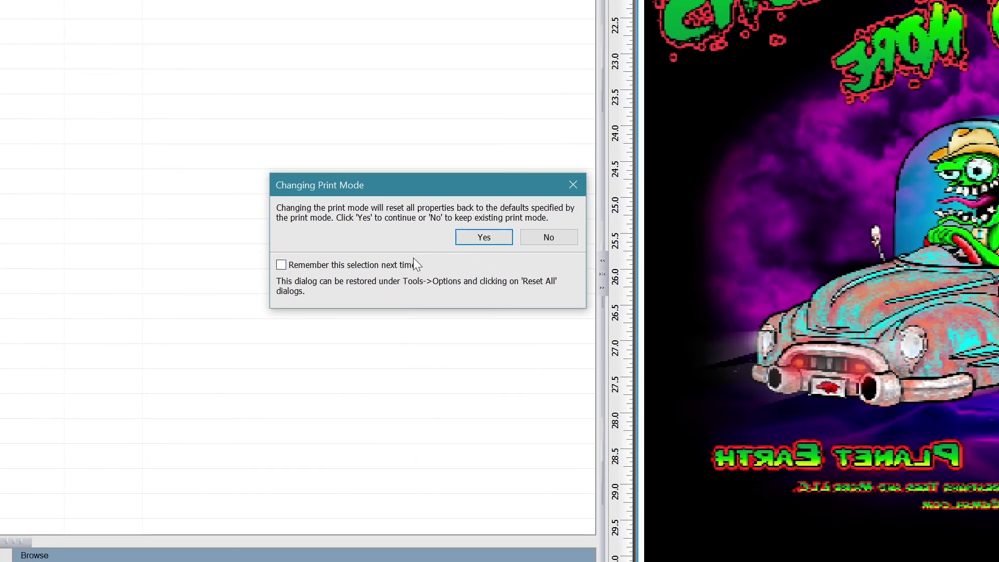
left_click(466, 238)
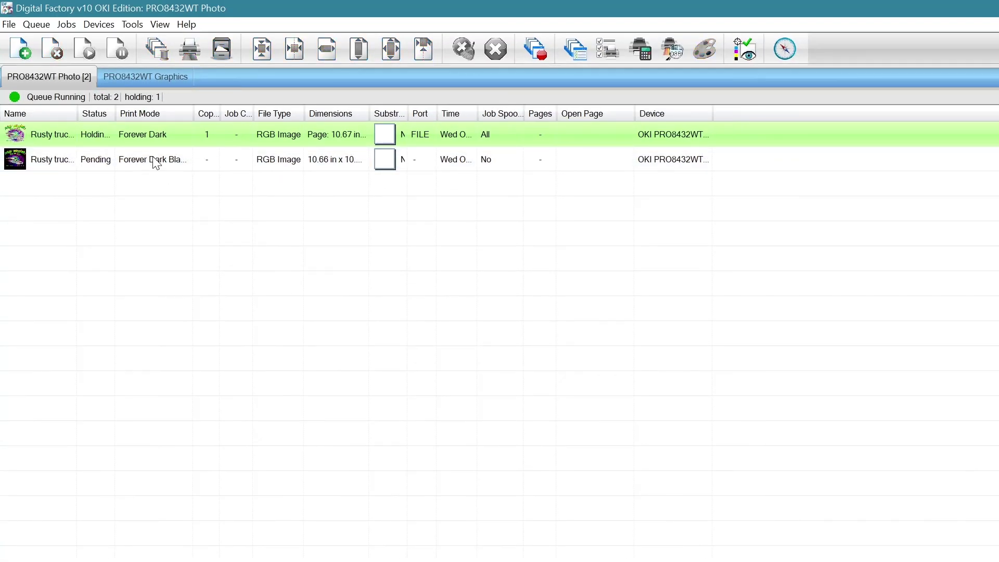
left_click(149, 155)
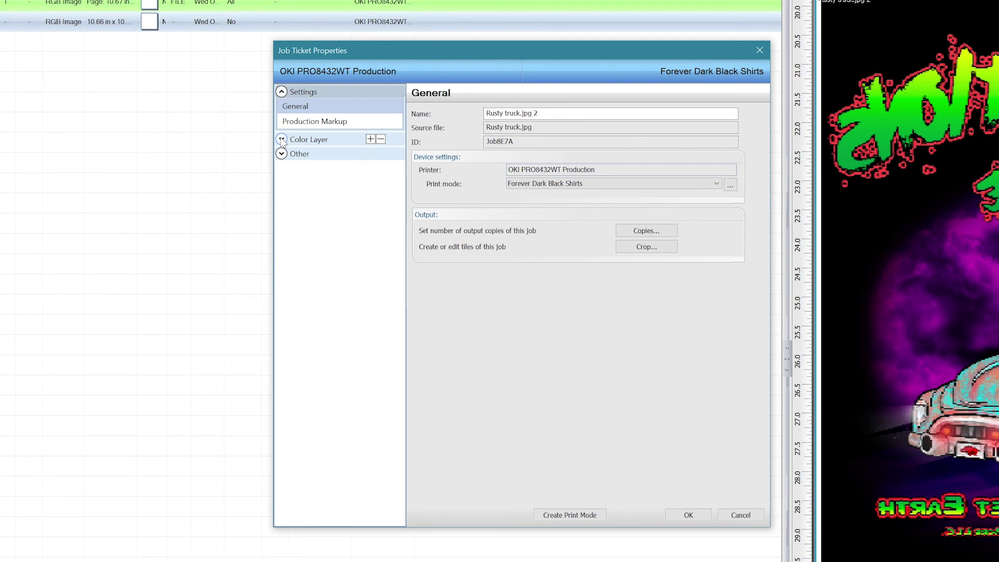
- Set the second job's Ink Removal hole frequency to 30 and angle to 52.5
left_click(282, 140)
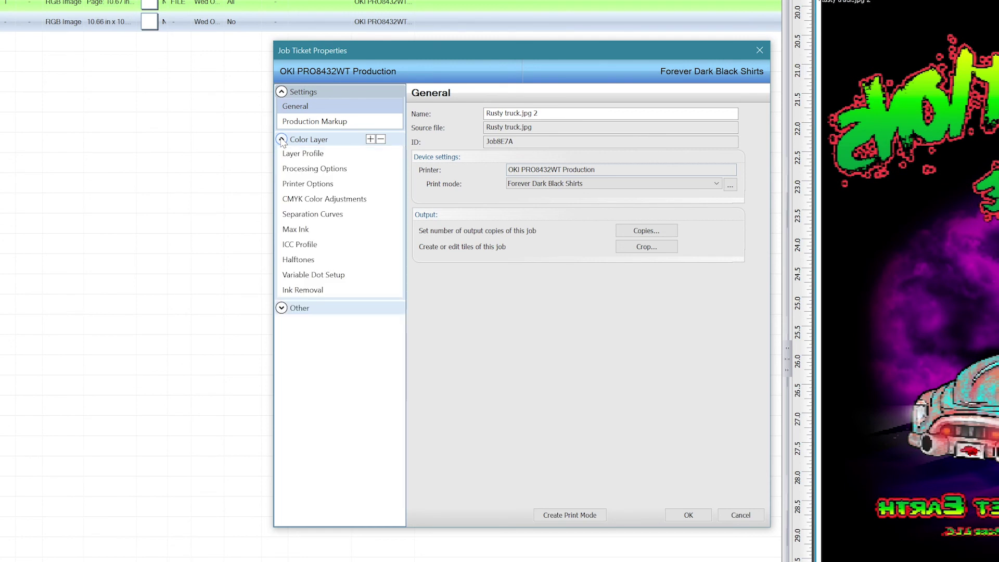
left_click(312, 290)
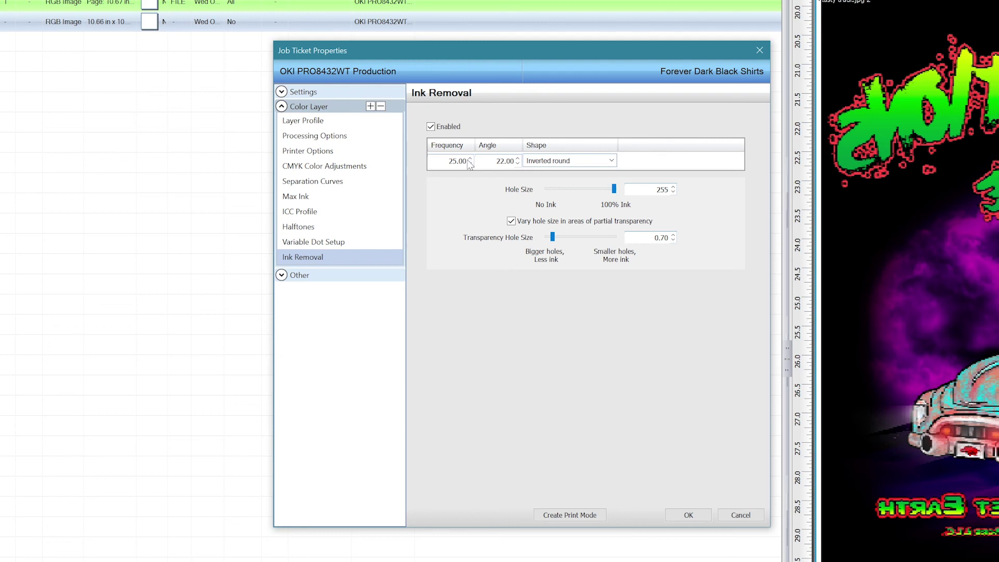
left_click_drag(449, 161, 467, 161)
type("30")
key("Tab")
type("5")
type("5")
left_click(689, 514)
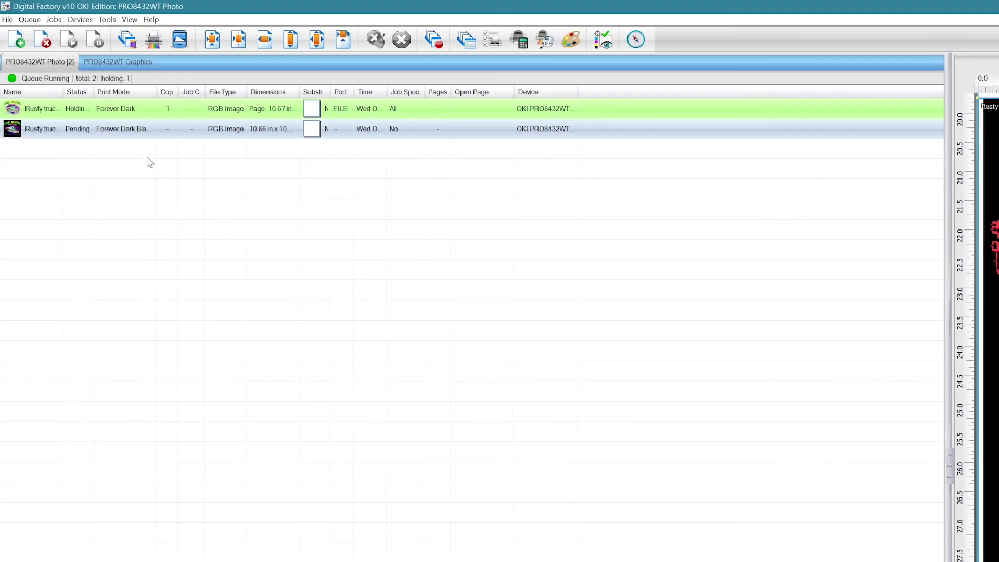
right_click(124, 130)
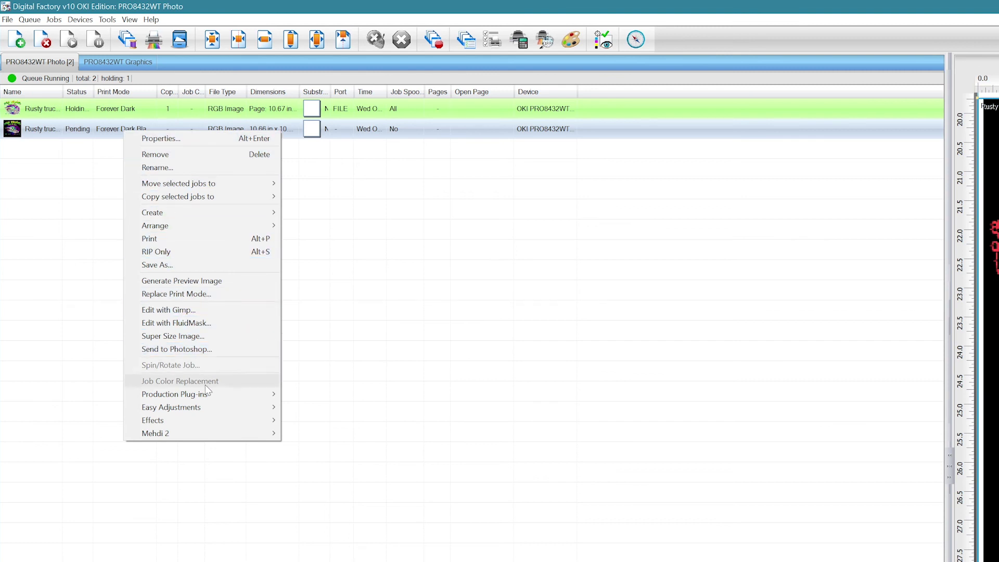
- Run KnockMeBlackOut on the second job with the underbase lowered from 40 to 35
mouse_move(175, 395)
left_click(312, 395)
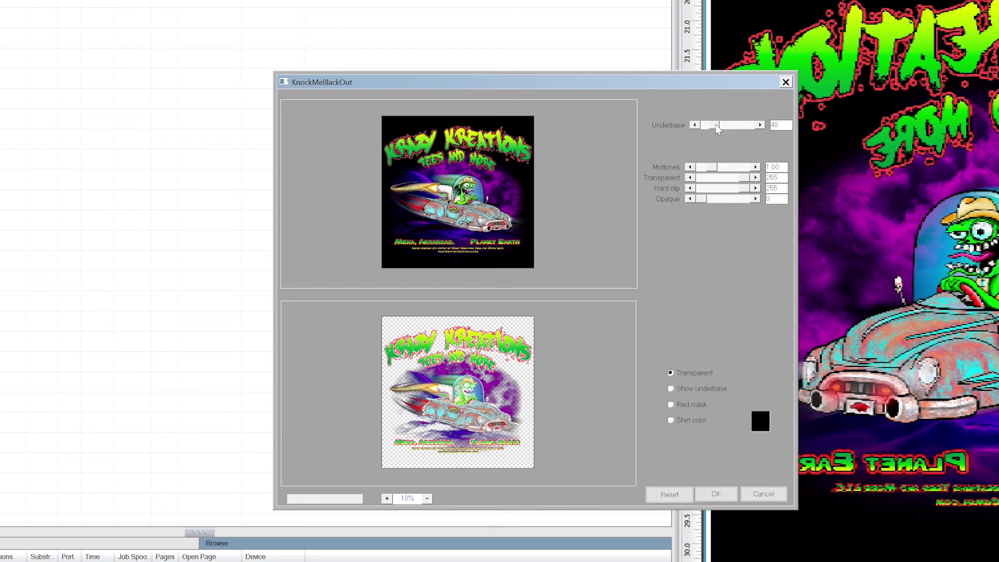
left_click_drag(716, 128, 713, 128)
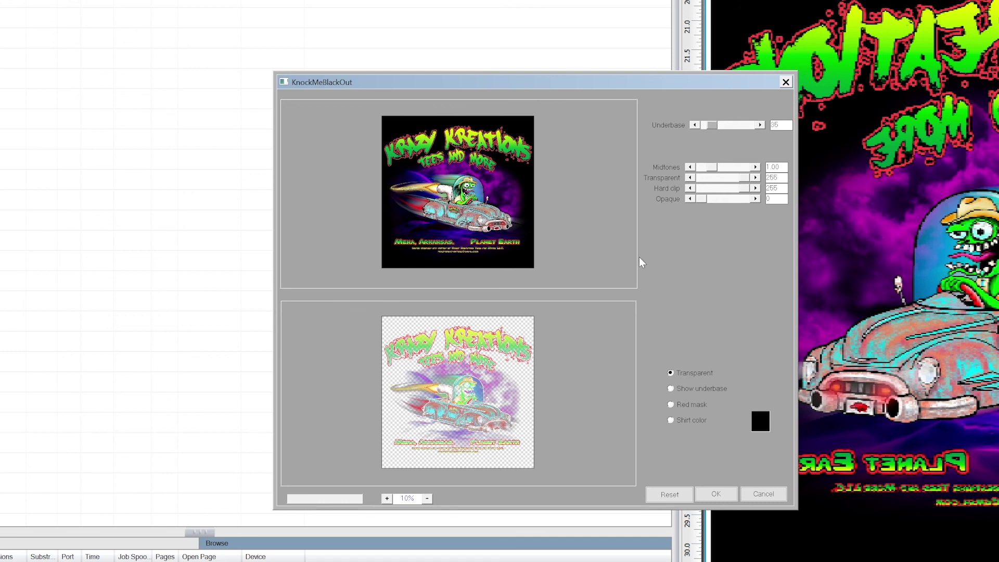
left_click(722, 496)
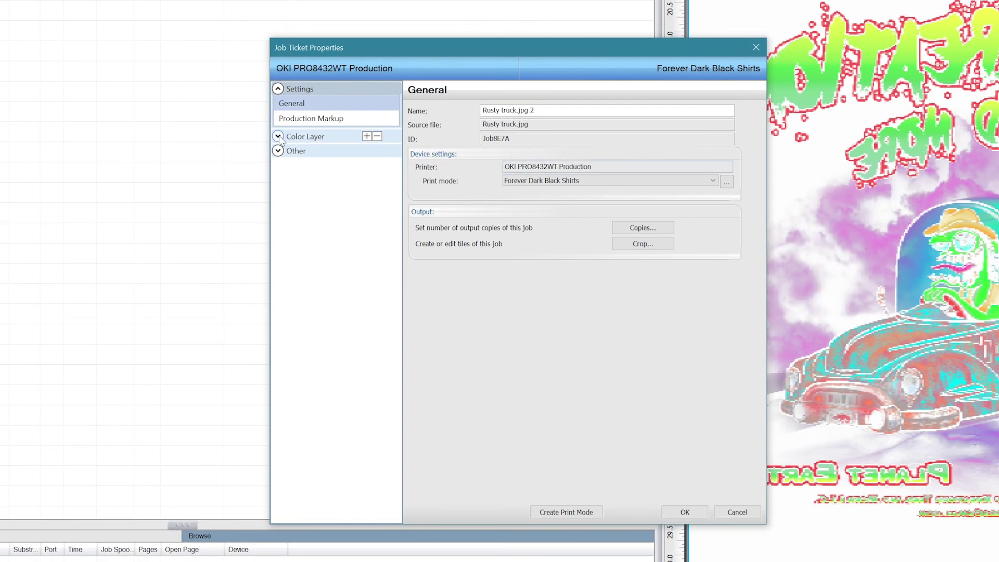
- Change Color boost from 2 to 6 in the second job's Processing Options
left_click(340, 170)
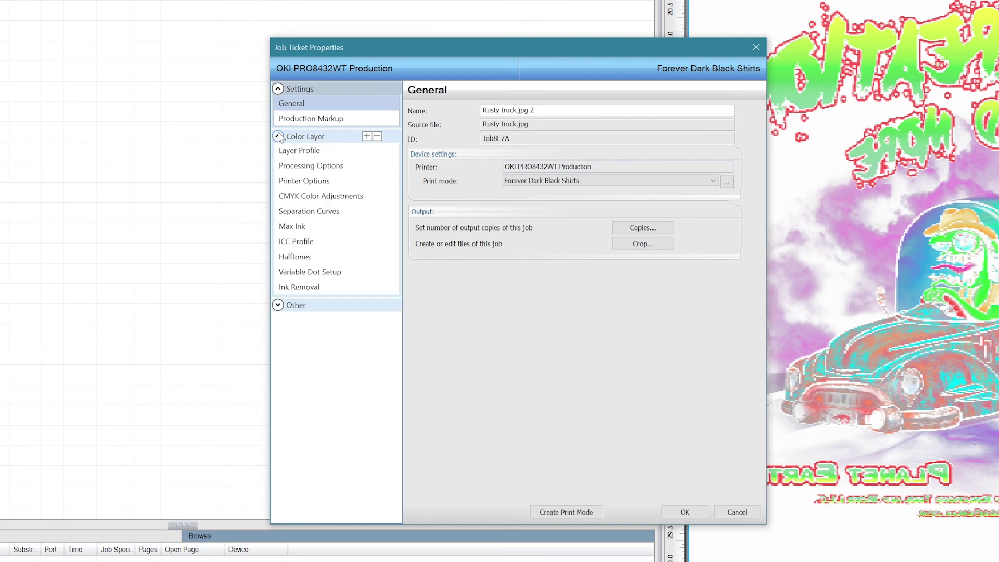
left_click(303, 168)
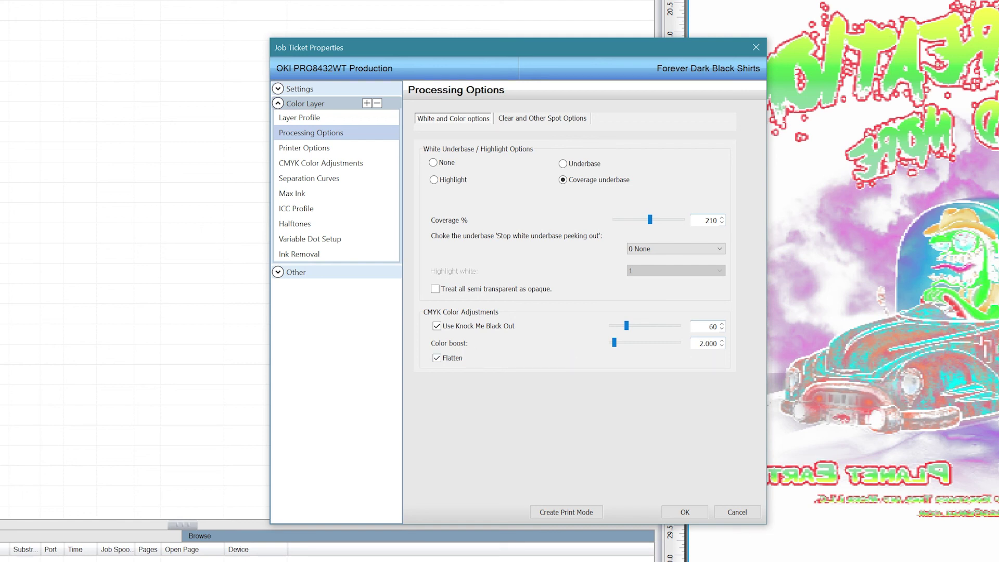
double_click(707, 344)
type("6")
left_click(681, 509)
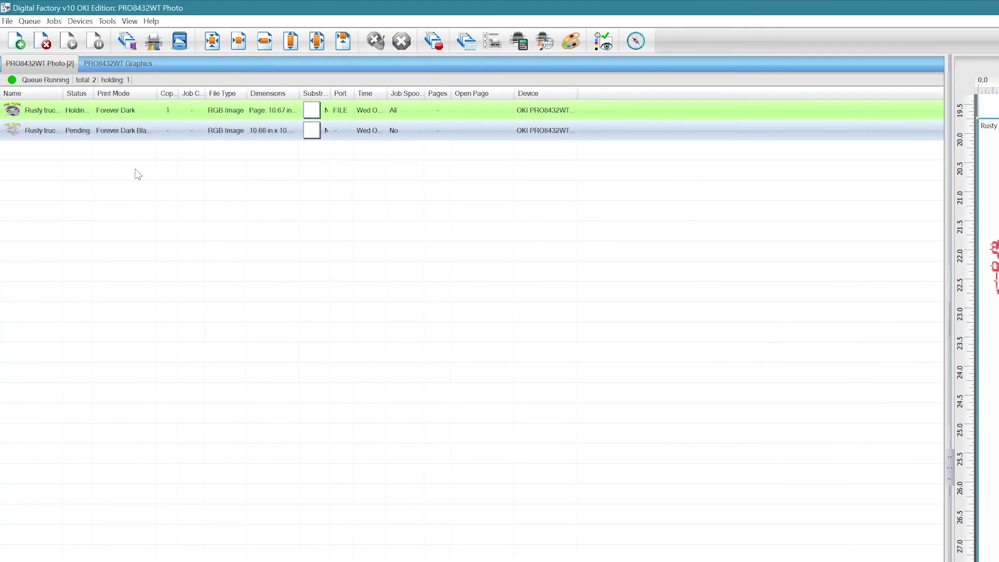
- Rip the second job with Alt+S and inspect its raw data at 100% zoom
key("alt+s")
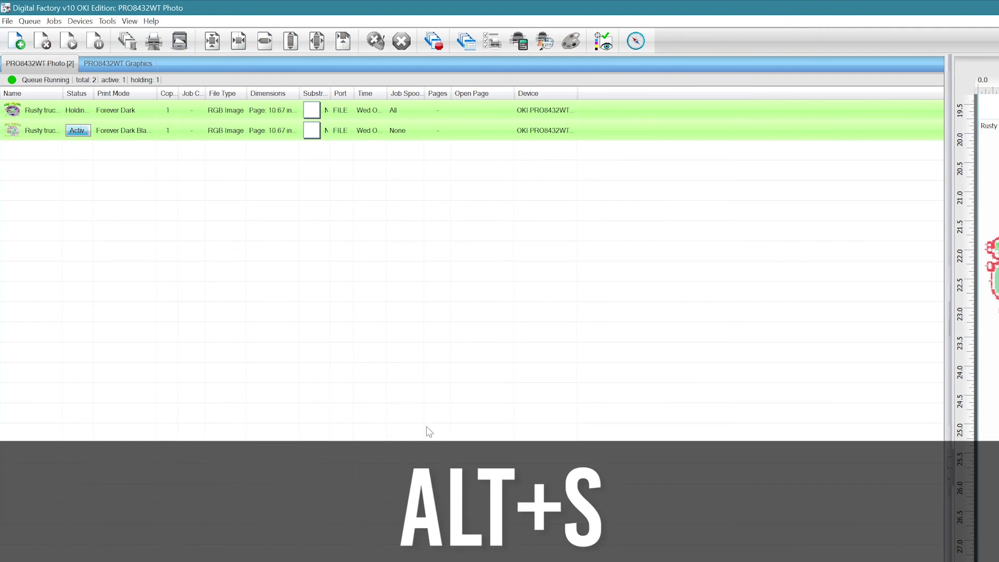
key("alt+v")
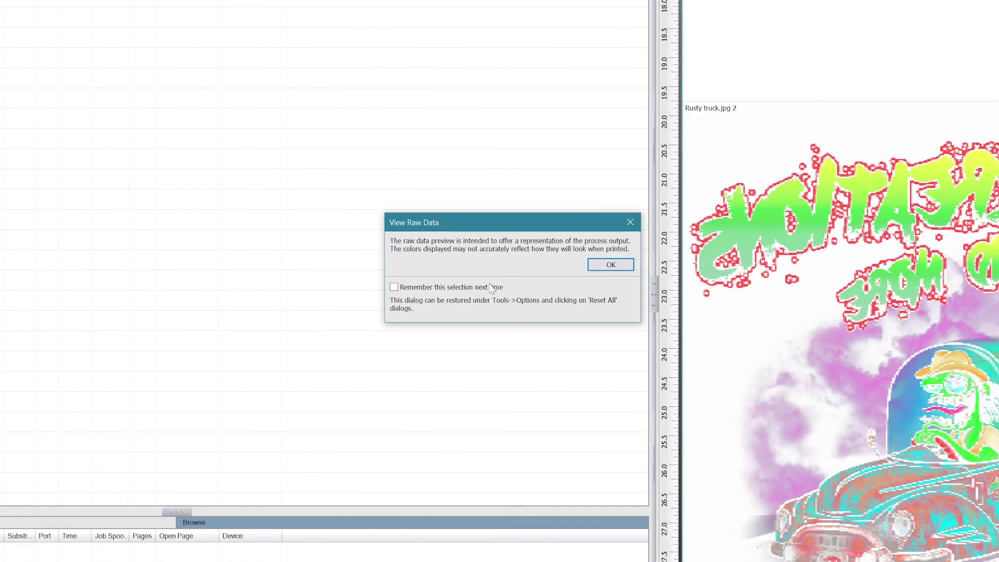
left_click(593, 267)
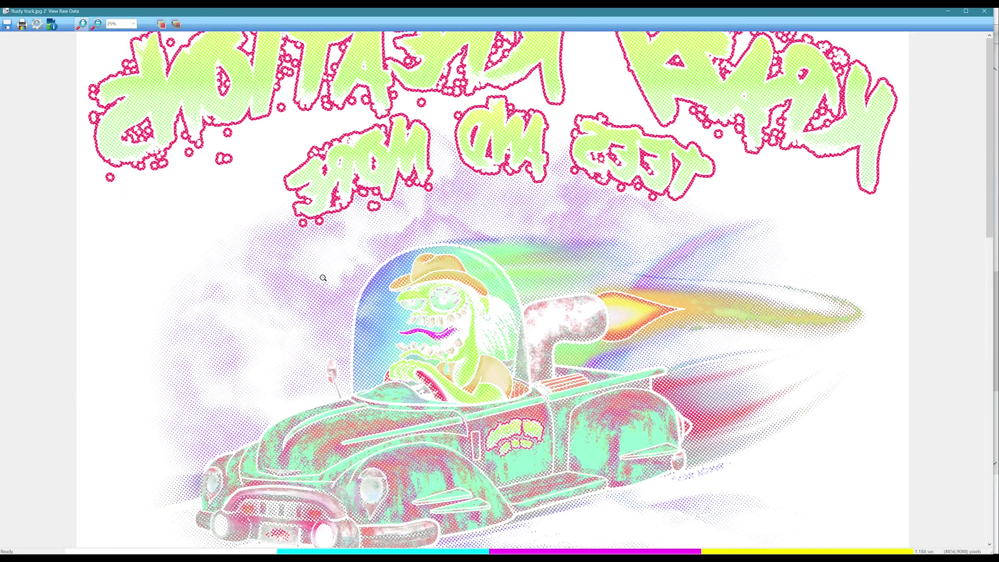
left_click(444, 333)
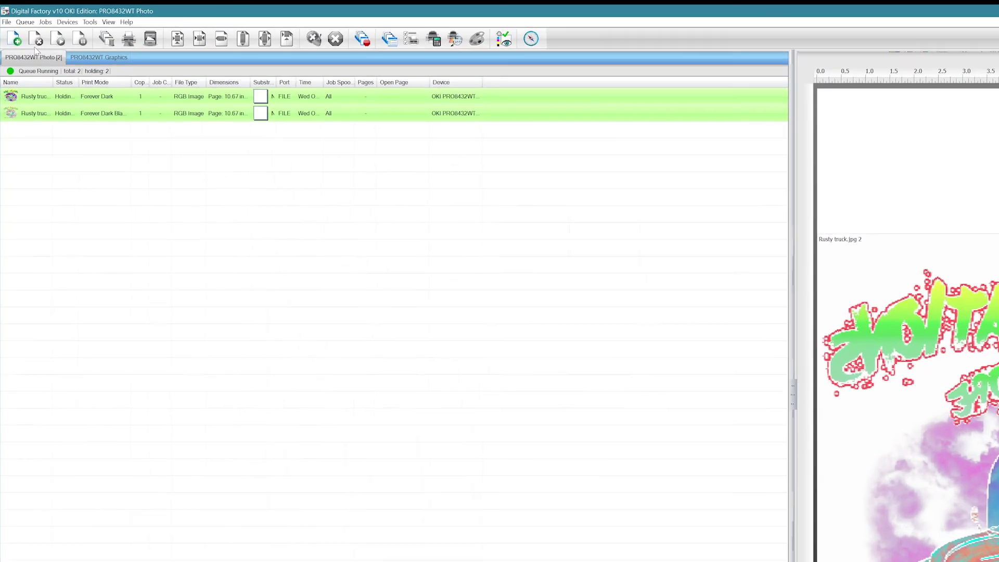
- Add Rusty truck as a third job set to Forever Dark with Holes, then open its properties
left_click(20, 53)
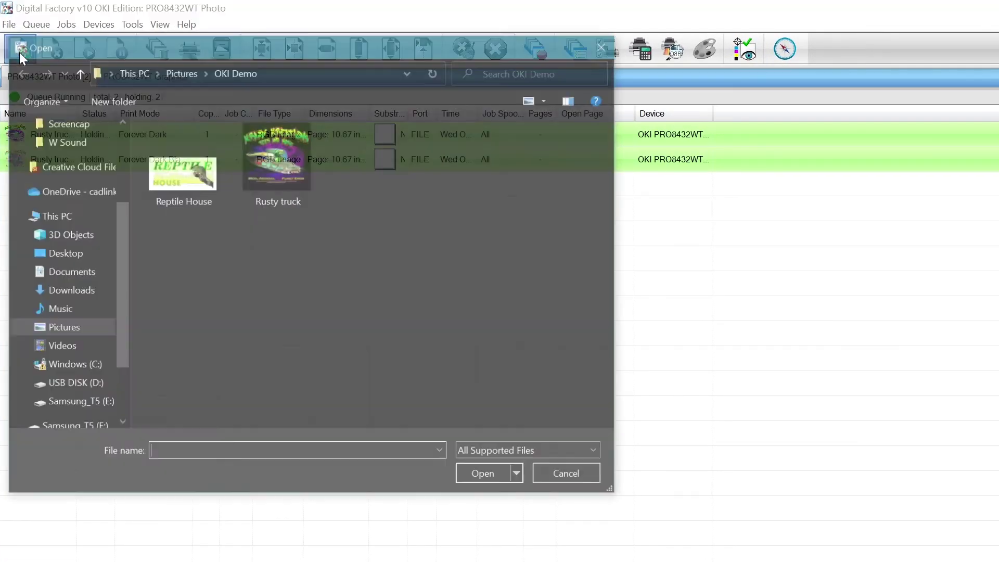
double_click(271, 167)
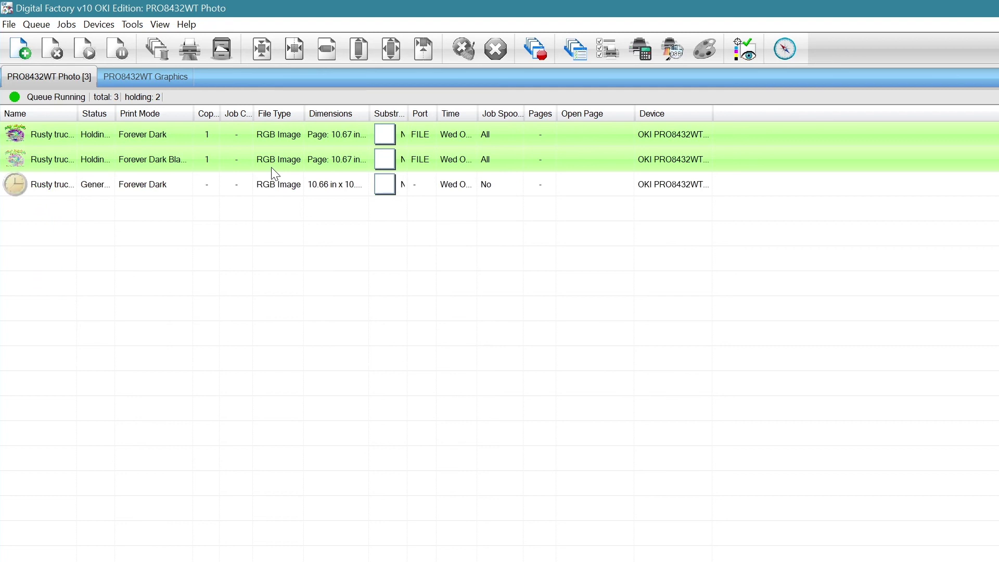
left_click(151, 185)
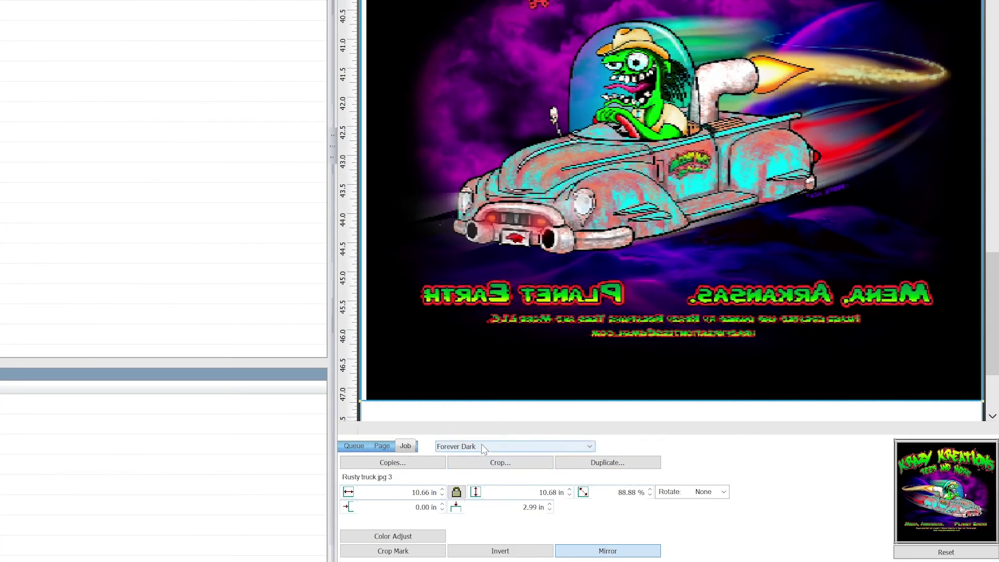
left_click(482, 447)
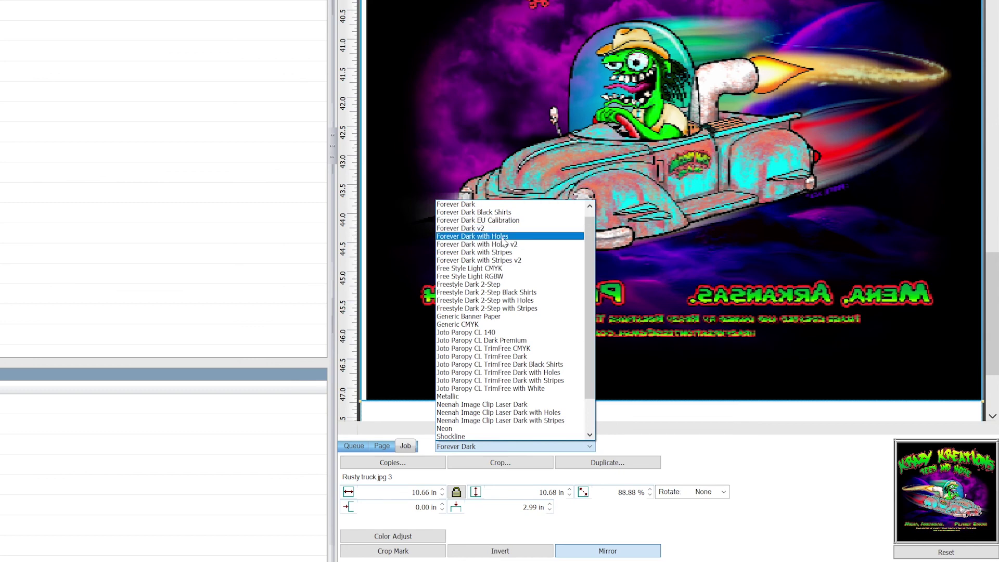
left_click(507, 236)
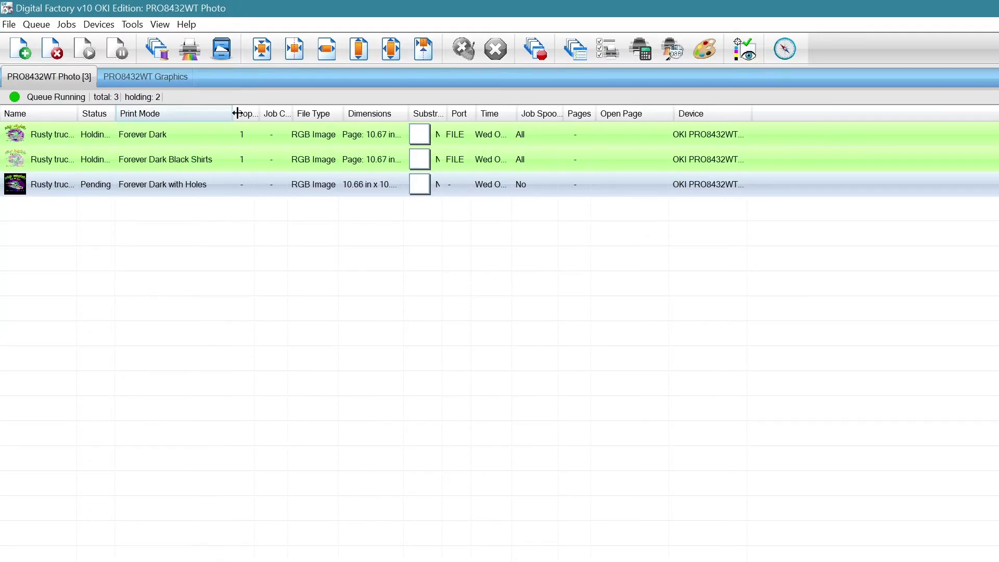
left_click(206, 280)
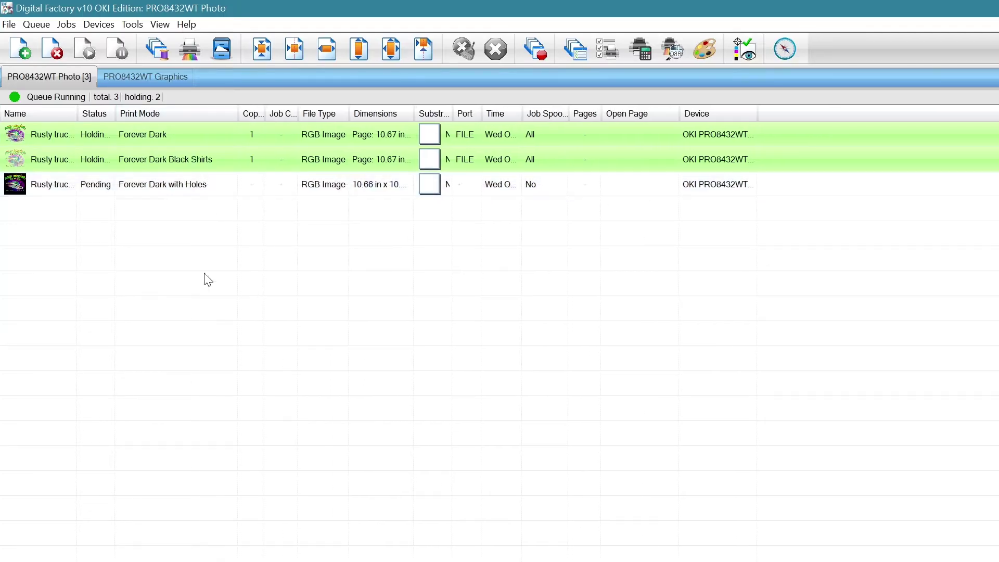
double_click(157, 184)
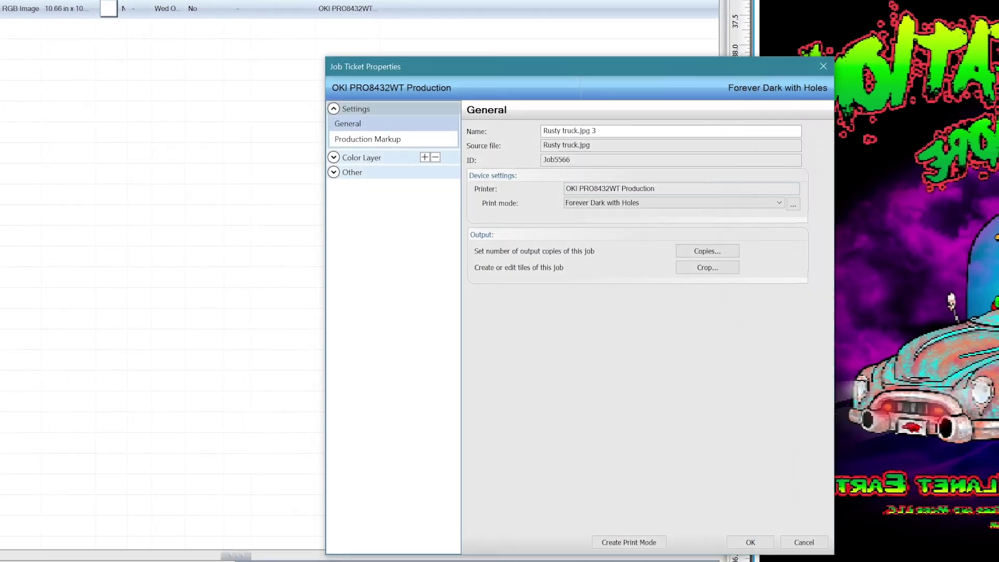
- Set the holes job's ink removal frequency to 30 and angle to 52.50
left_click(295, 137)
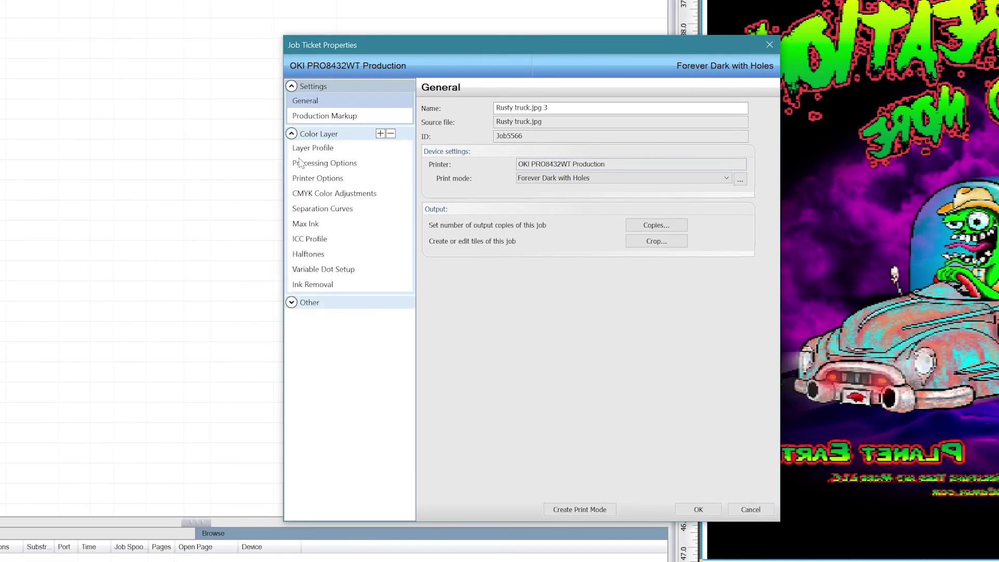
left_click(322, 285)
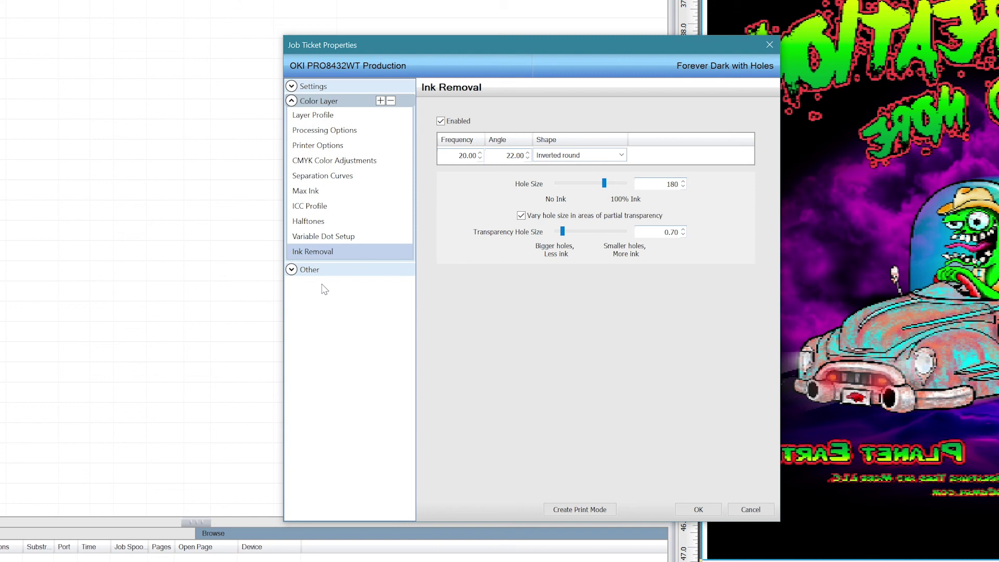
double_click(467, 155)
type("30")
key("Tab")
type("52.50")
- Test the hole size slider, settle on 180, toggle Vary hole size, and apply
left_click_drag(618, 183, 633, 189)
left_click_drag(624, 184, 544, 187)
left_click_drag(545, 187, 604, 185)
left_click(522, 216)
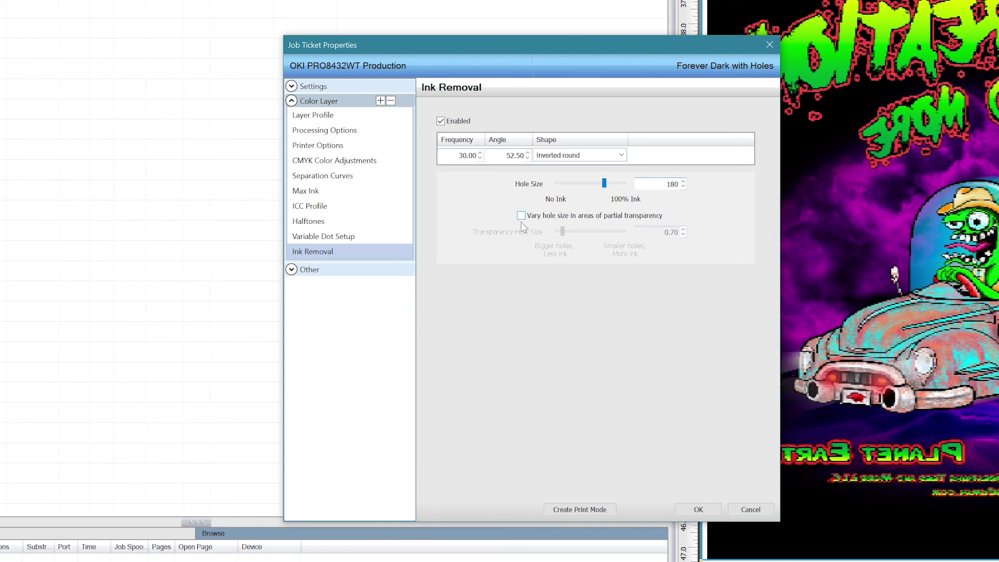
left_click(521, 216)
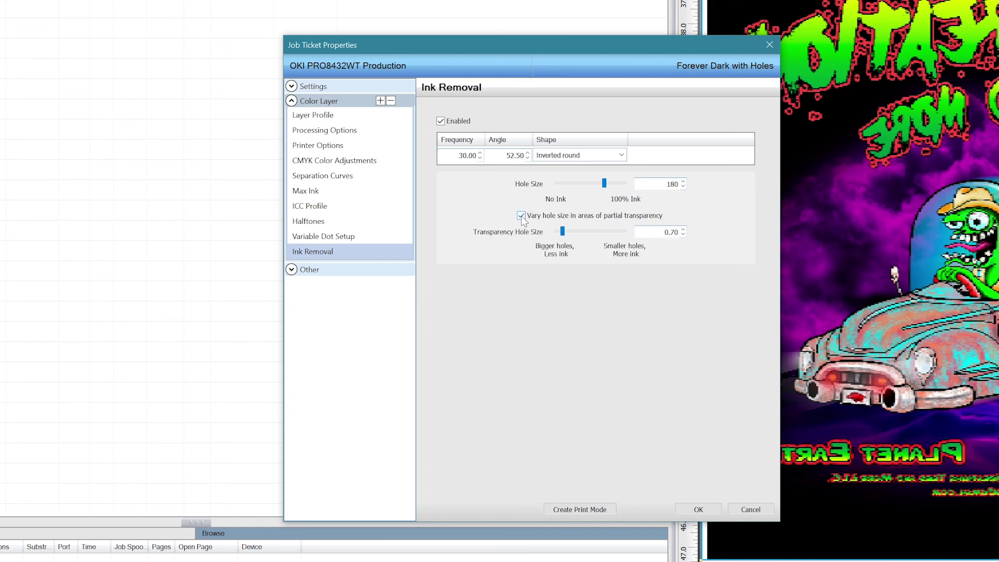
left_click(700, 512)
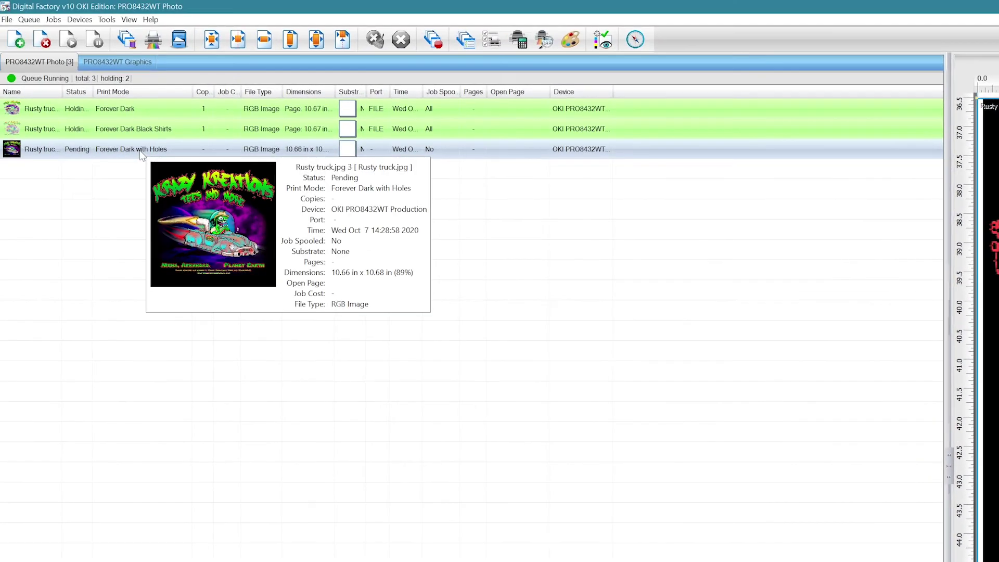
- Apply KnockMeBlackOut to the third truck job and rip it only with Alt+S
right_click(141, 153)
mouse_move(189, 414)
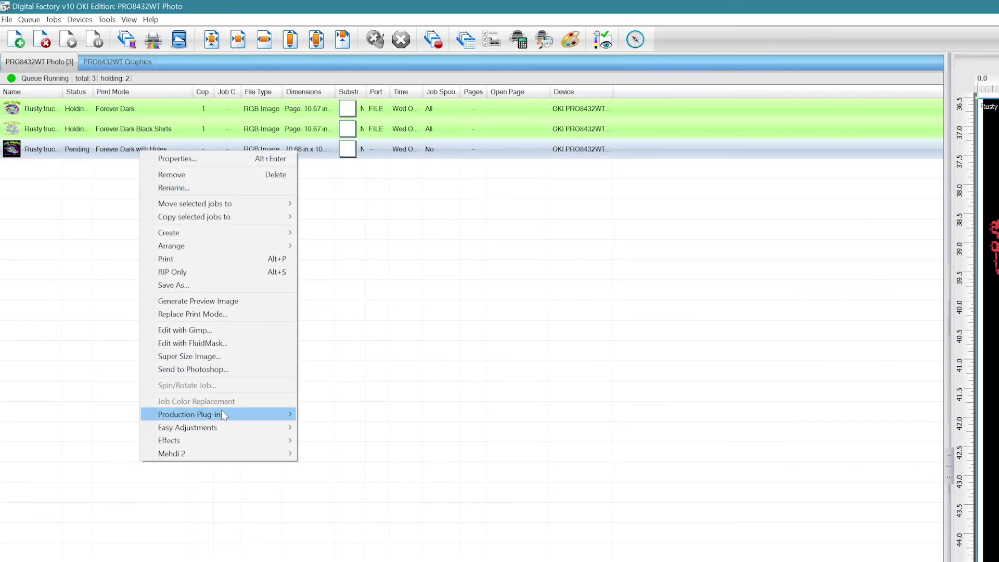
left_click(312, 417)
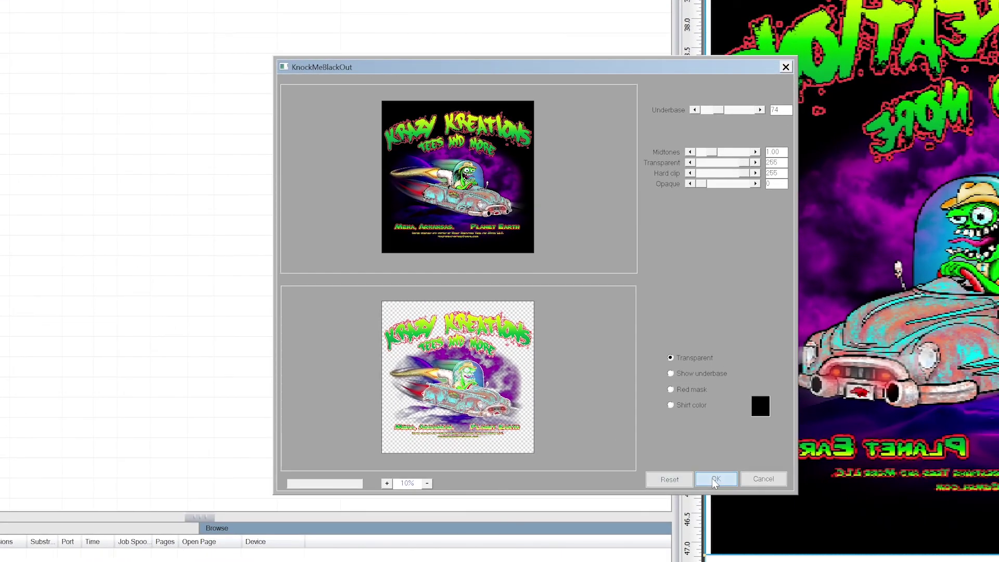
left_click(713, 478)
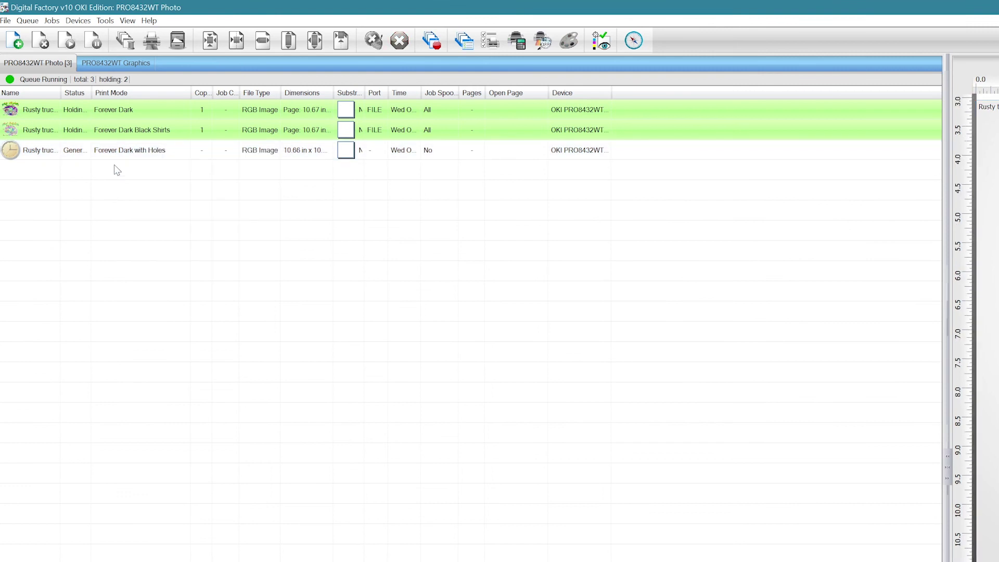
key("alt+s")
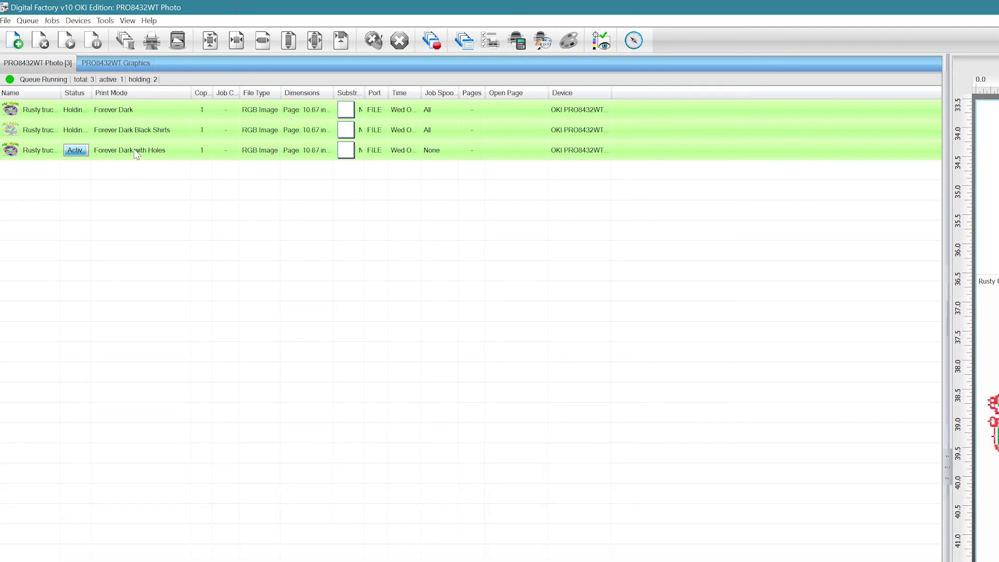
key("alt+v")
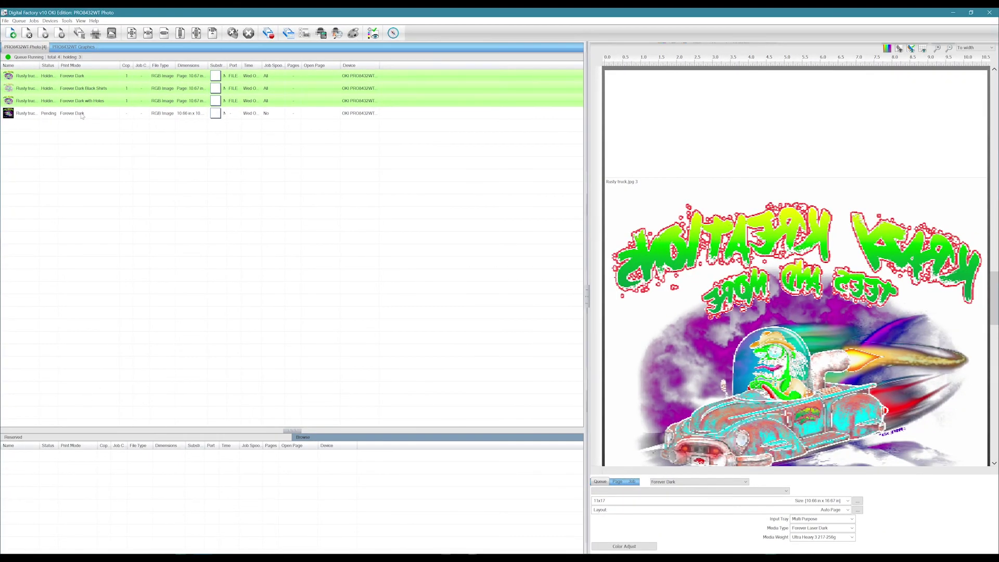
- Set the fourth truck job's print mode to Forever Dark with Stripes
left_click(81, 114)
left_click(519, 449)
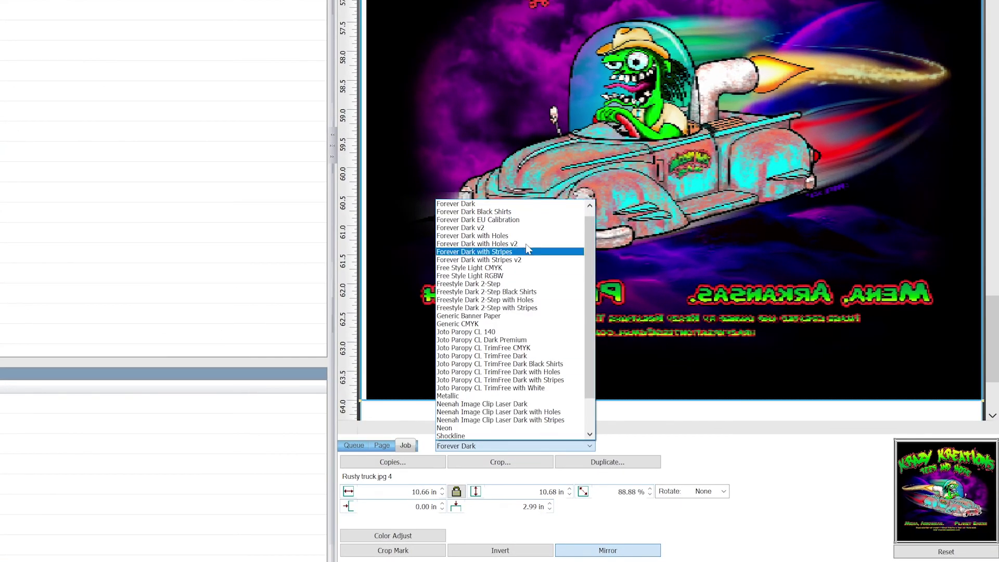
left_click(517, 254)
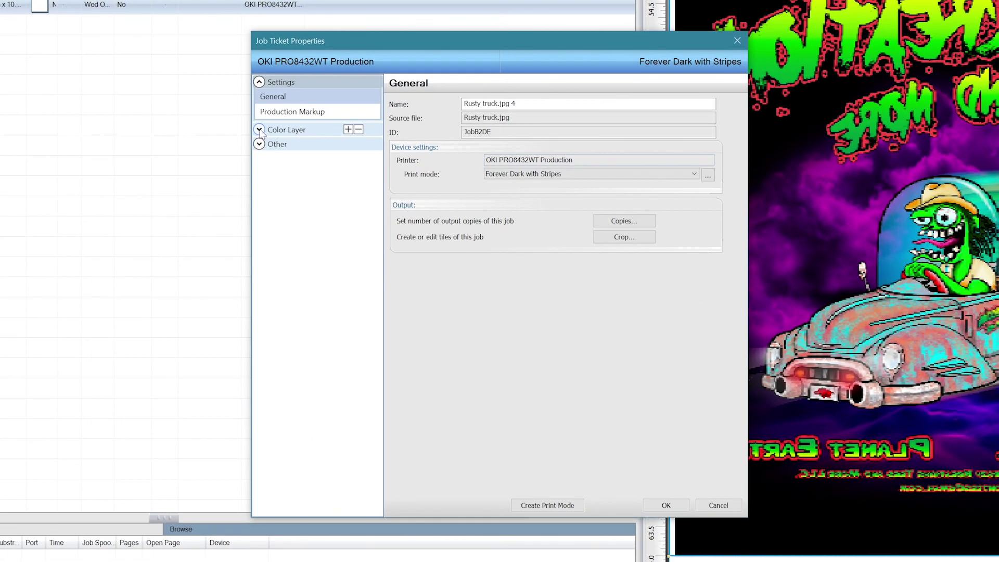
- Keep Line as the ink-removal hole shape with frequency 30 and apply
left_click(260, 131)
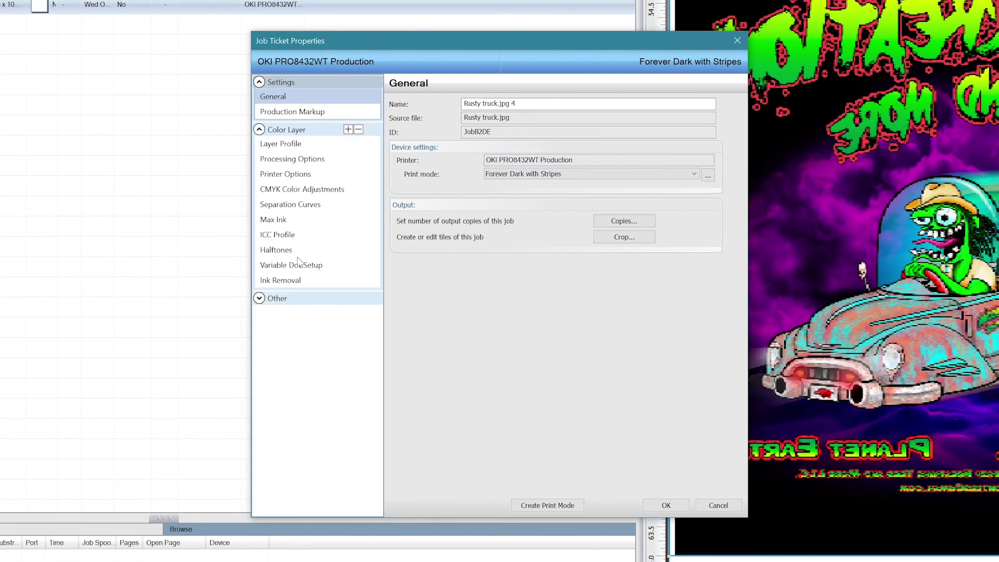
left_click(285, 281)
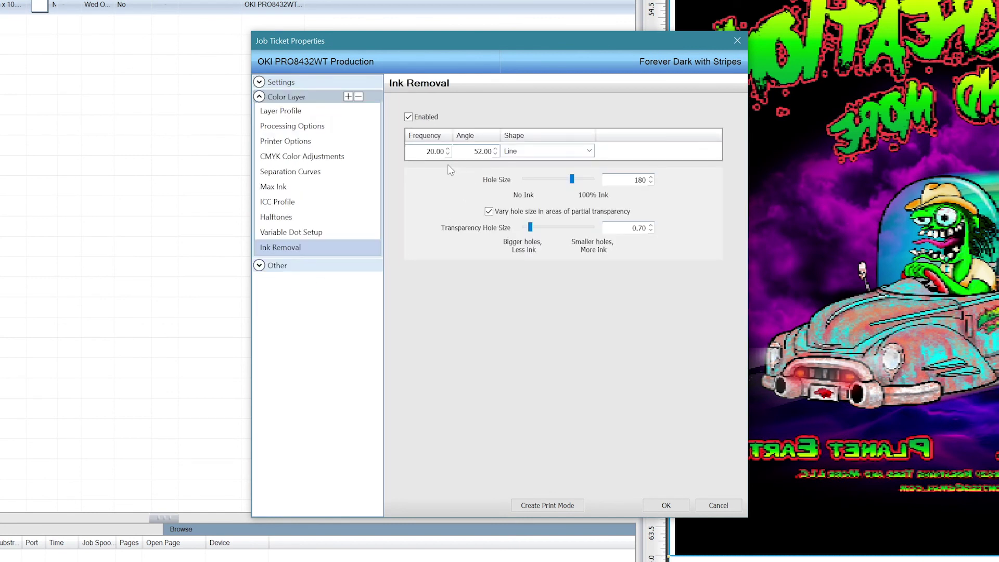
left_click(538, 152)
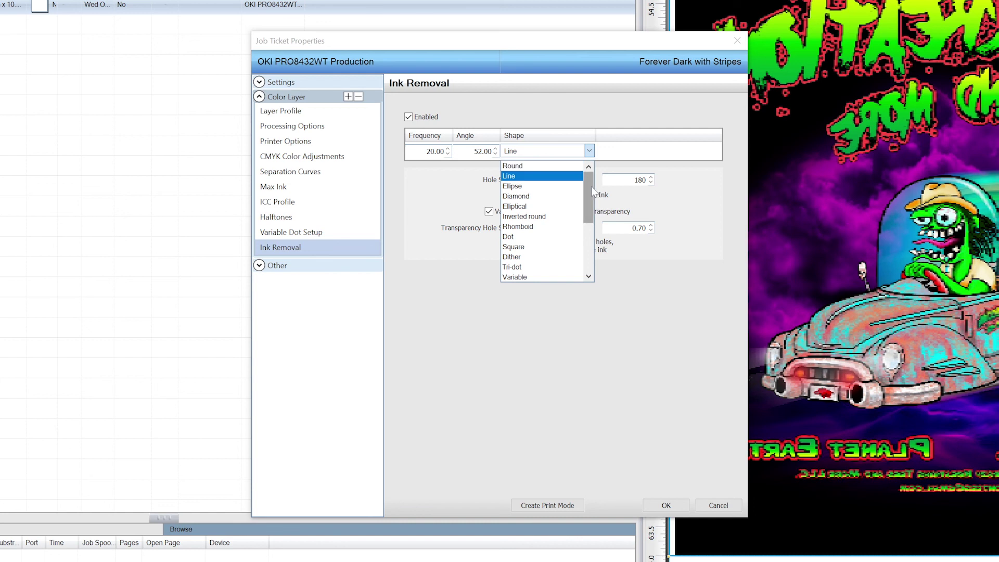
left_click_drag(592, 191, 587, 203)
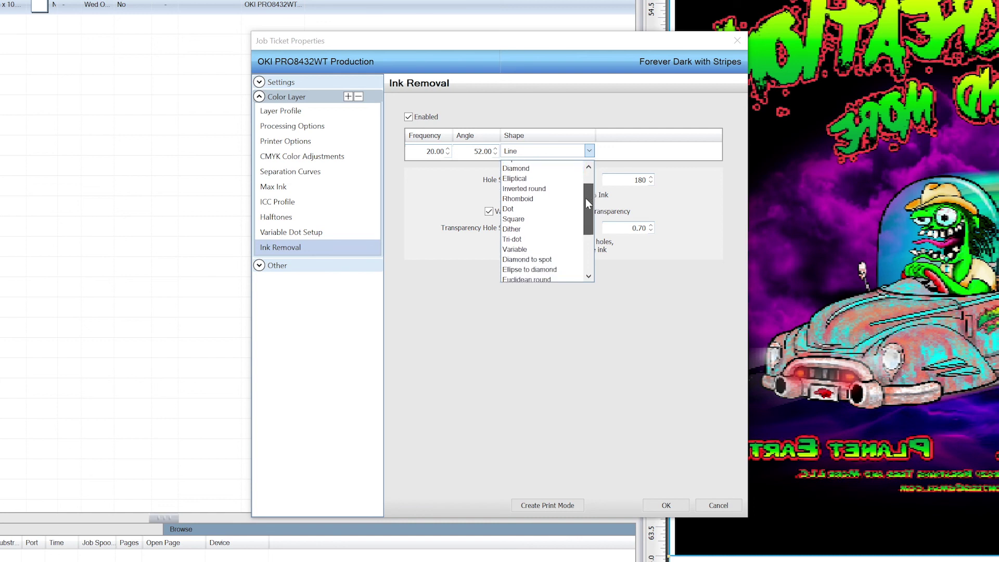
mouse_move(587, 205)
left_mouse_down()
mouse_move(588, 237)
mouse_move(589, 182)
left_mouse_up()
left_click(696, 321)
double_click(433, 151)
type("30")
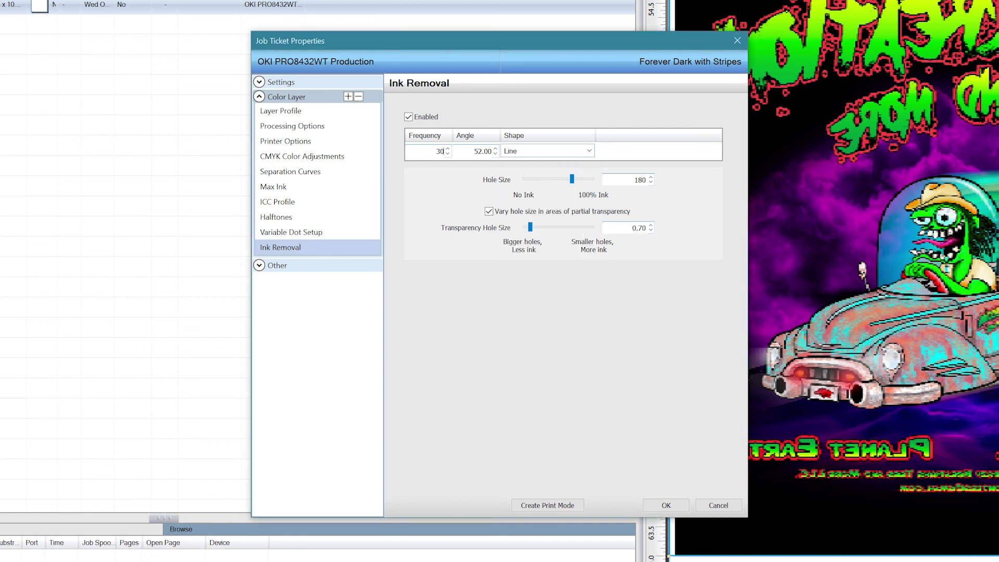
left_click(666, 505)
right_click(83, 113)
left_click(124, 276)
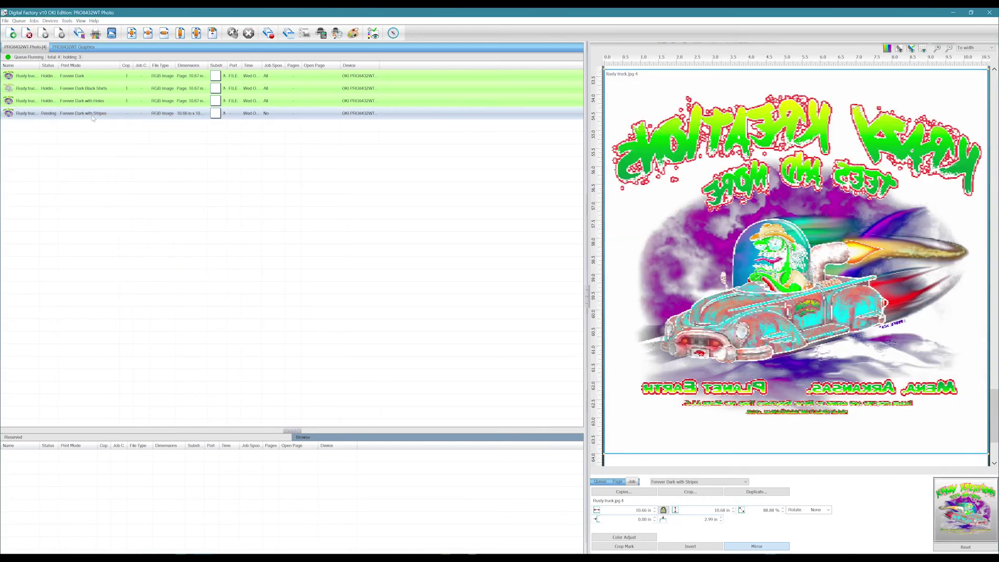
- Show the fourth truck job's ripped raw data with its striped ink pattern
right_click(90, 112)
left_click(129, 199)
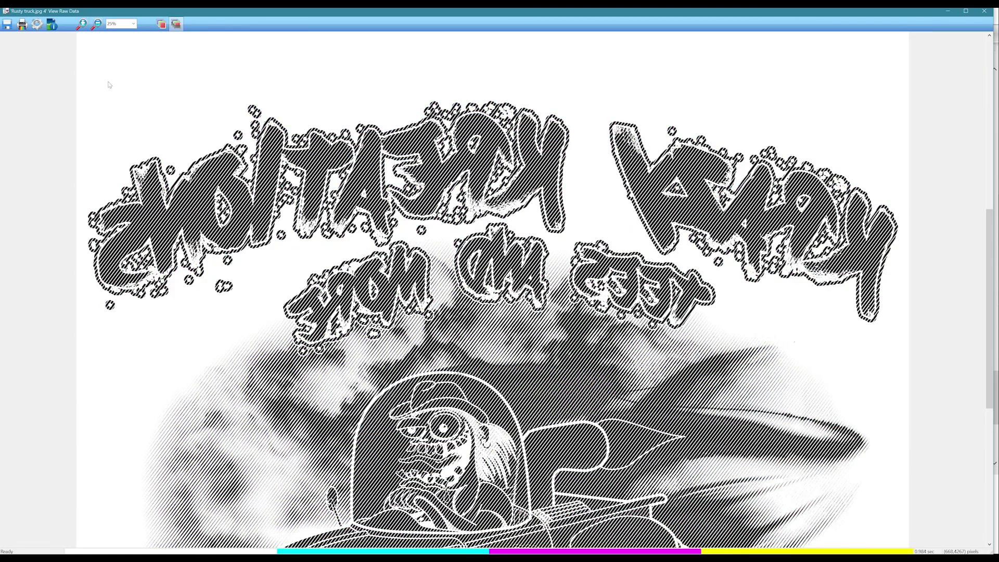